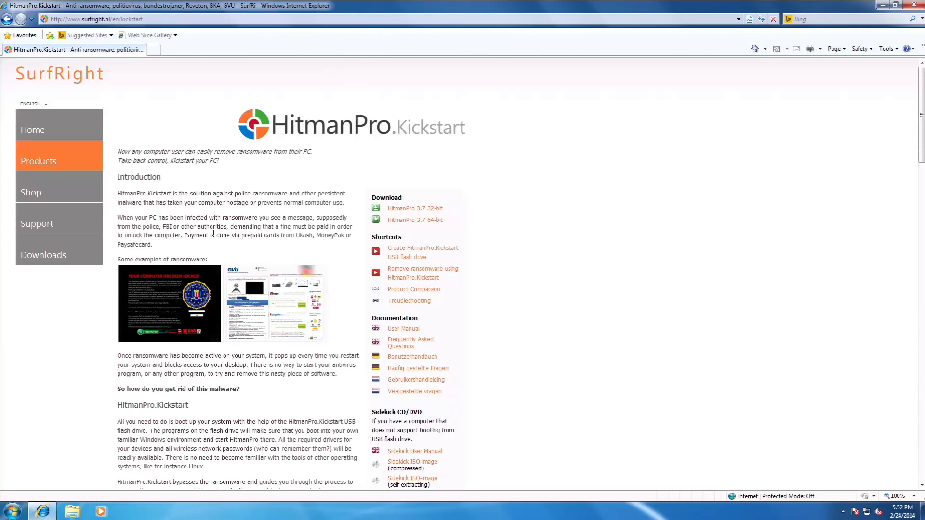
{"action": "scroll", "coordinate": [238, 258], "scroll_direction": "down", "scroll_amount": 2}
{"action": "scroll", "coordinate": [241, 265], "scroll_direction": "down", "scroll_amount": 1}
{"action": "scroll", "coordinate": [242, 264], "scroll_direction": "down", "scroll_amount": 1}
{"action": "scroll", "coordinate": [241, 264], "scroll_direction": "down", "scroll_amount": 3}
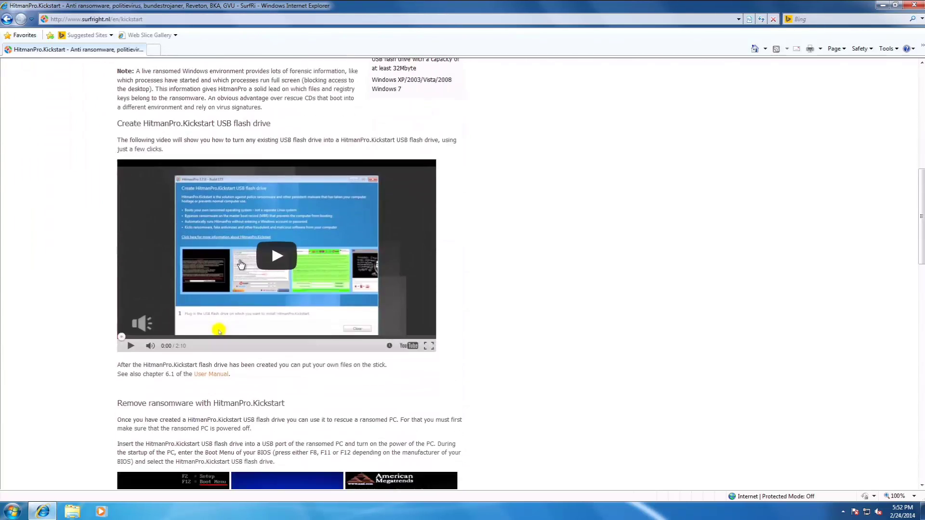
{"action": "scroll", "coordinate": [242, 263], "scroll_direction": "down", "scroll_amount": 3}
{"action": "scroll", "coordinate": [241, 264], "scroll_direction": "down", "scroll_amount": 2}
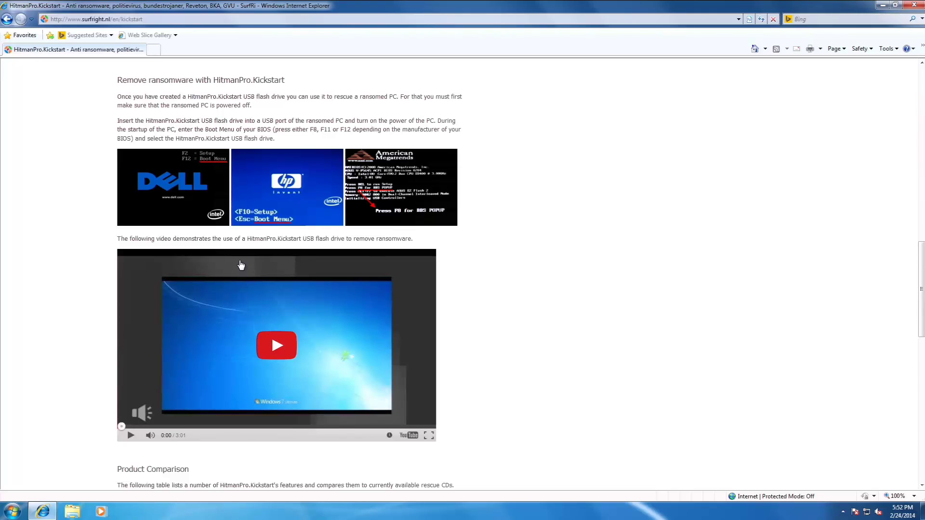
{"action": "scroll", "coordinate": [127, 266], "scroll_direction": "up", "scroll_amount": 1}
{"action": "scroll", "coordinate": [126, 265], "scroll_direction": "up", "scroll_amount": 5}
{"action": "scroll", "coordinate": [127, 265], "scroll_direction": "up", "scroll_amount": 6}
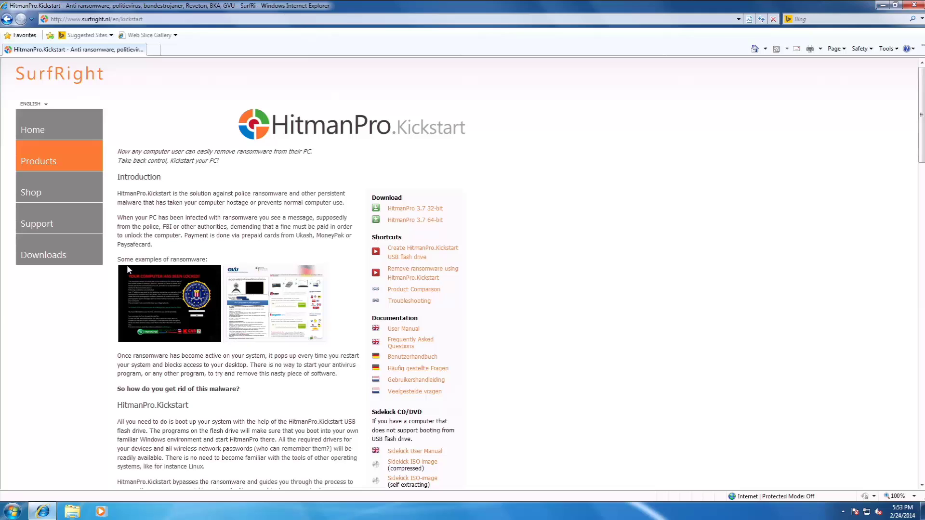
{"action": "scroll", "coordinate": [120, 292], "scroll_direction": "down", "scroll_amount": 4}
{"action": "scroll", "coordinate": [110, 315], "scroll_direction": "down", "scroll_amount": 3}
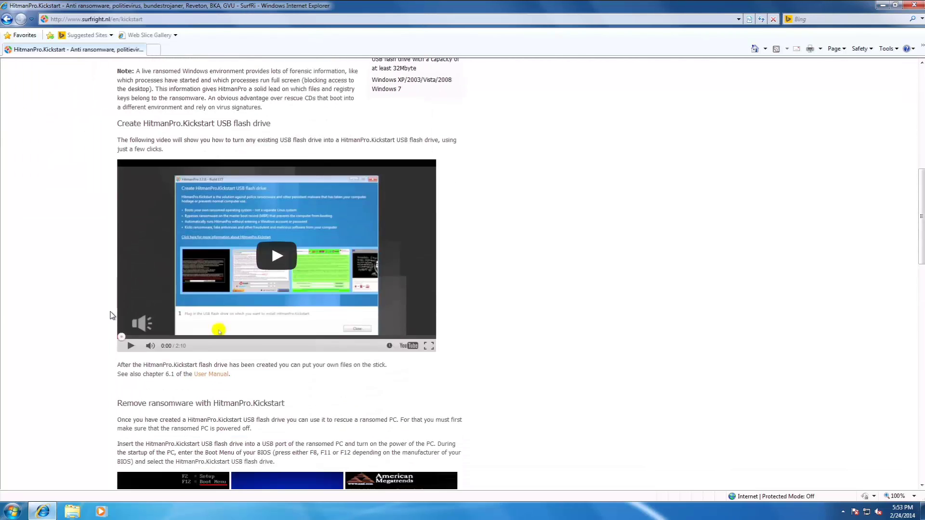
{"action": "scroll", "coordinate": [110, 316], "scroll_direction": "down", "scroll_amount": 2}
{"action": "scroll", "coordinate": [111, 315], "scroll_direction": "down", "scroll_amount": 4}
{"action": "scroll", "coordinate": [110, 316], "scroll_direction": "down", "scroll_amount": 3}
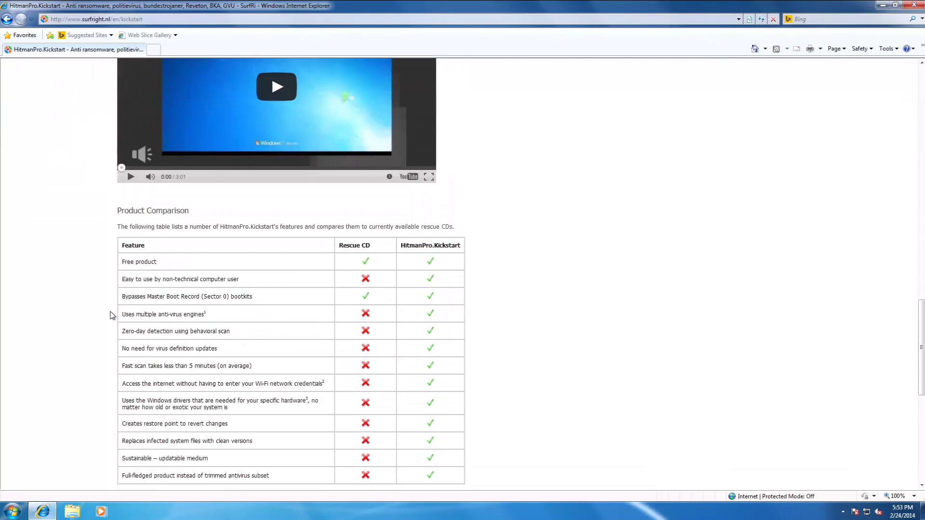
Download and run HitmanPro 3.7 (32-bit) from the Kickstart page, allowing the publisher warning
{"action": "left_click_drag", "start_coordinate": [121, 297], "coordinate": [240, 297]}
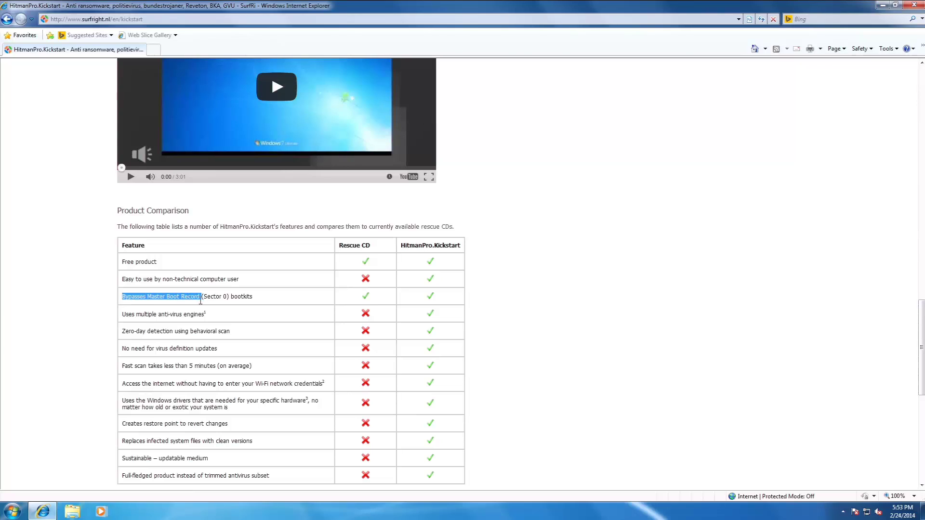
{"action": "left_click", "coordinate": [240, 296]}
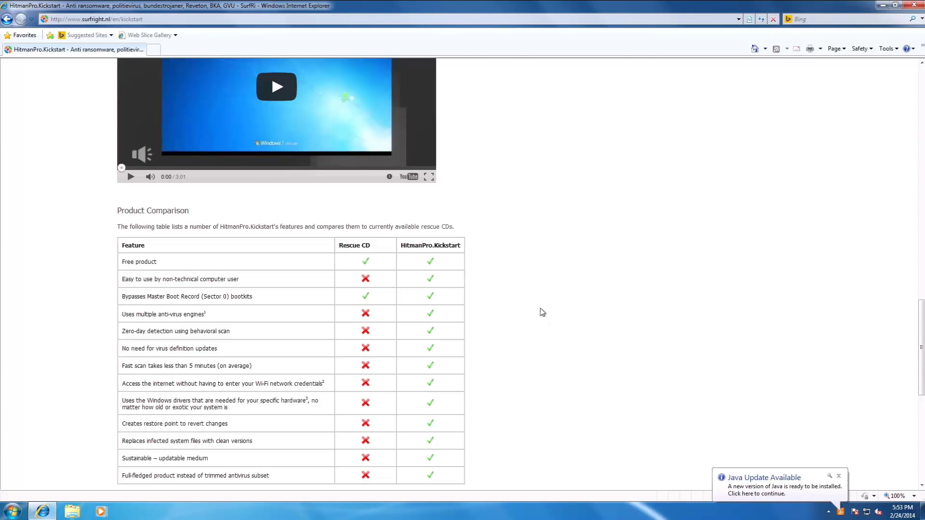
{"action": "middle_click", "coordinate": [499, 326]}
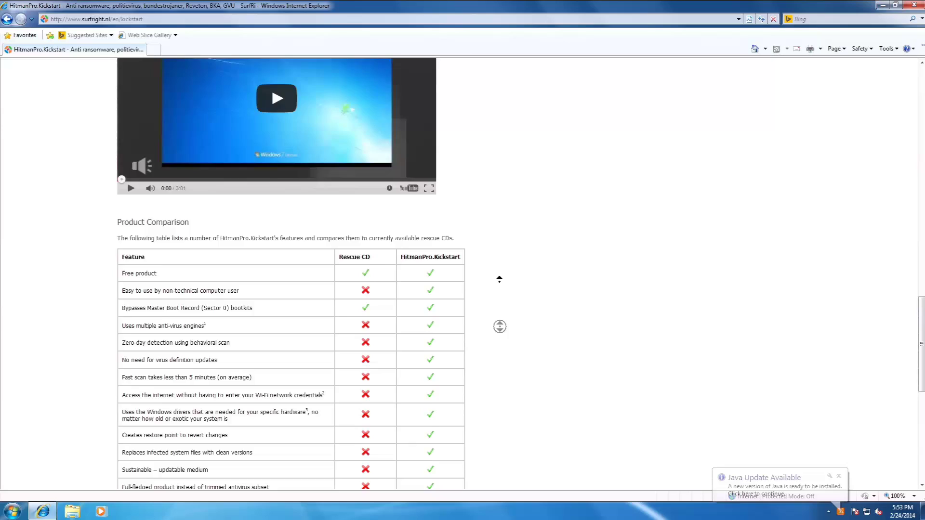
{"action": "left_click", "coordinate": [492, 168]}
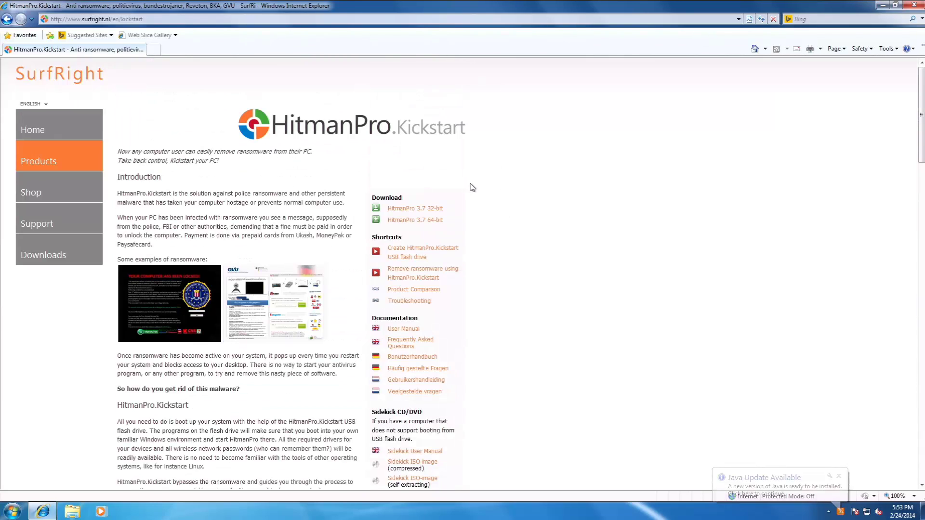
{"action": "left_click", "coordinate": [432, 211]}
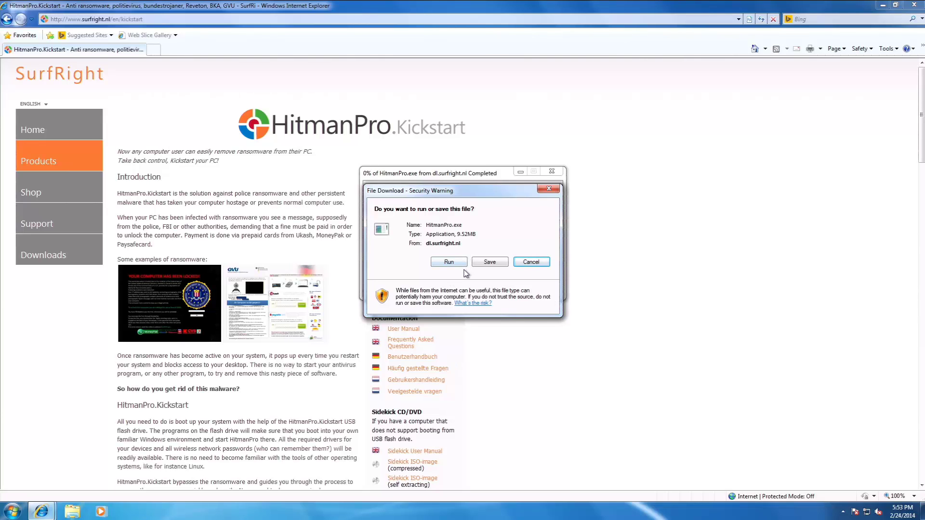
{"action": "left_click", "coordinate": [452, 262]}
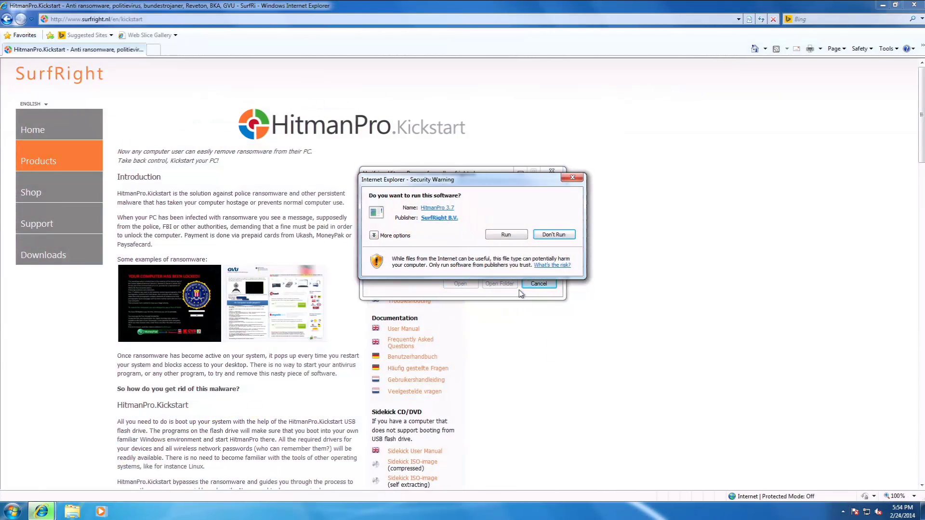
{"action": "left_click", "coordinate": [515, 236]}
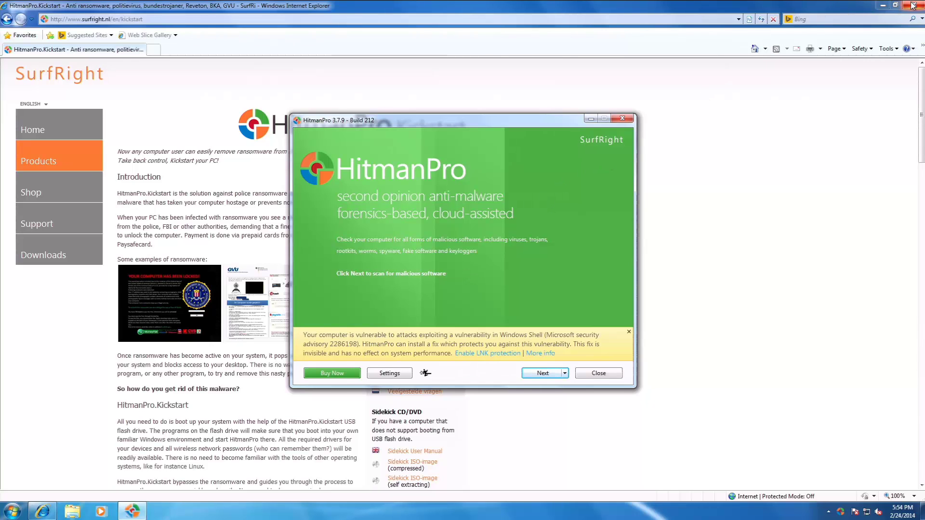
Install Kickstart onto the HITMANPRO USB flash drive, confirming the reformat
{"action": "left_click", "coordinate": [883, 6]}
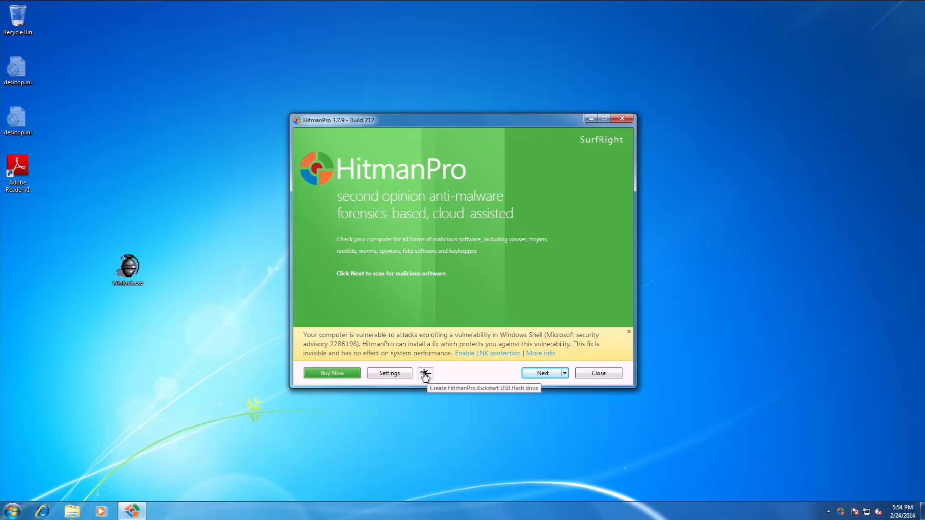
{"action": "left_click", "coordinate": [425, 375]}
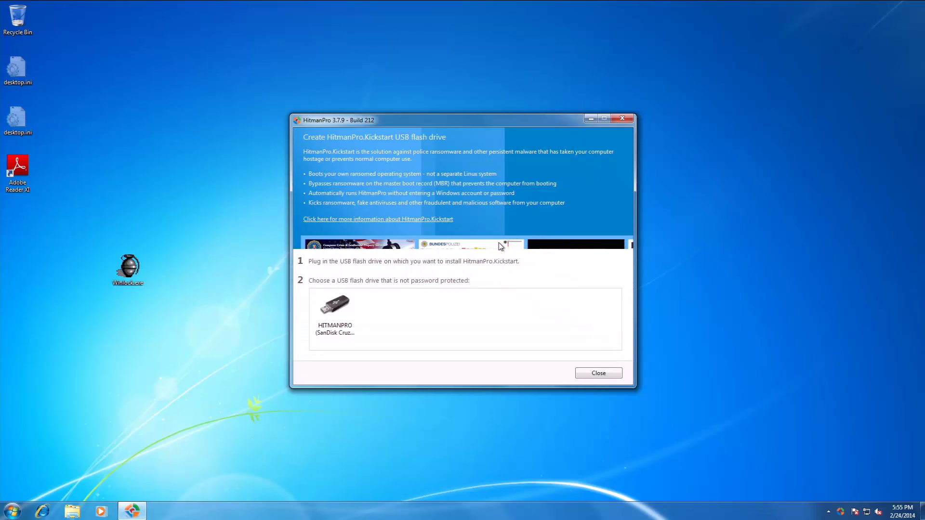
{"action": "left_click", "coordinate": [335, 309]}
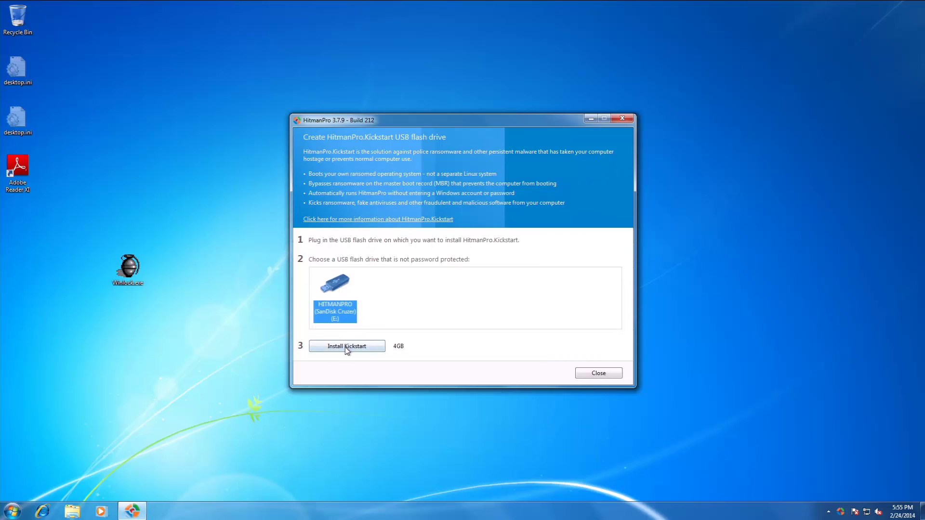
{"action": "left_click", "coordinate": [346, 350]}
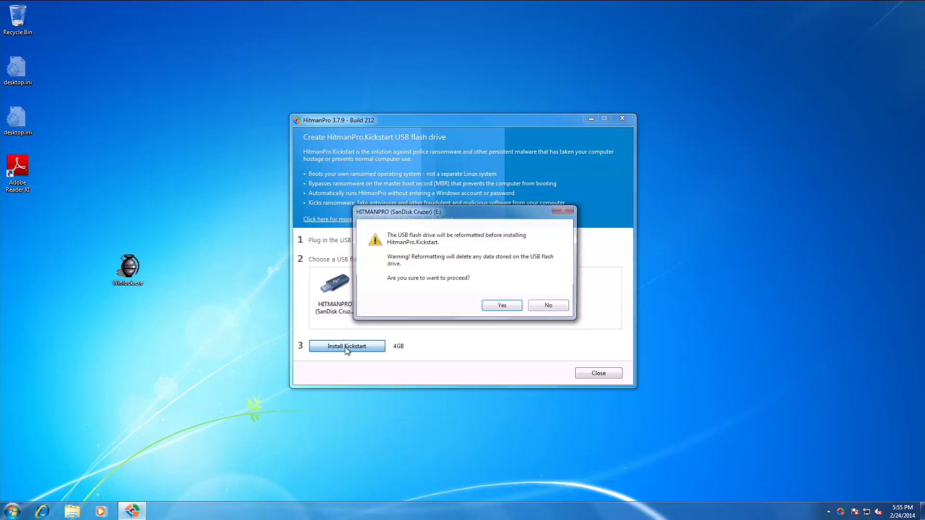
{"action": "key", "text": "Return"}
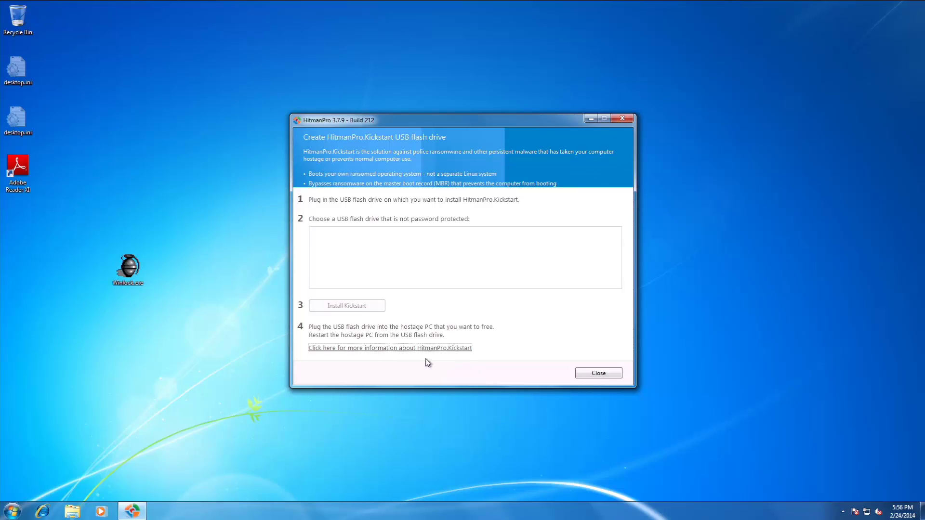
Close HitmanPro and launch Kickstarter.exe from the HITMANPRO (E:) drive
{"action": "left_click", "coordinate": [595, 374]}
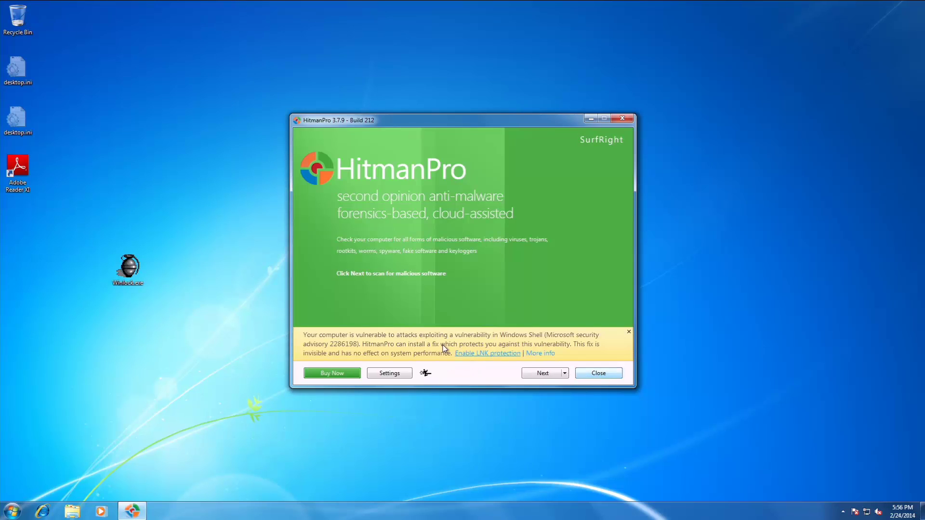
{"action": "left_click", "coordinate": [594, 374]}
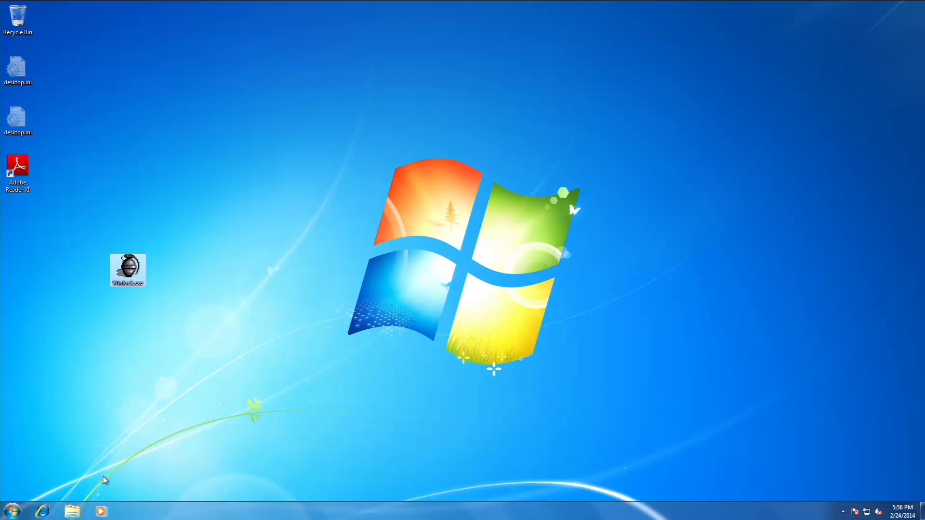
{"action": "left_click", "coordinate": [76, 510]}
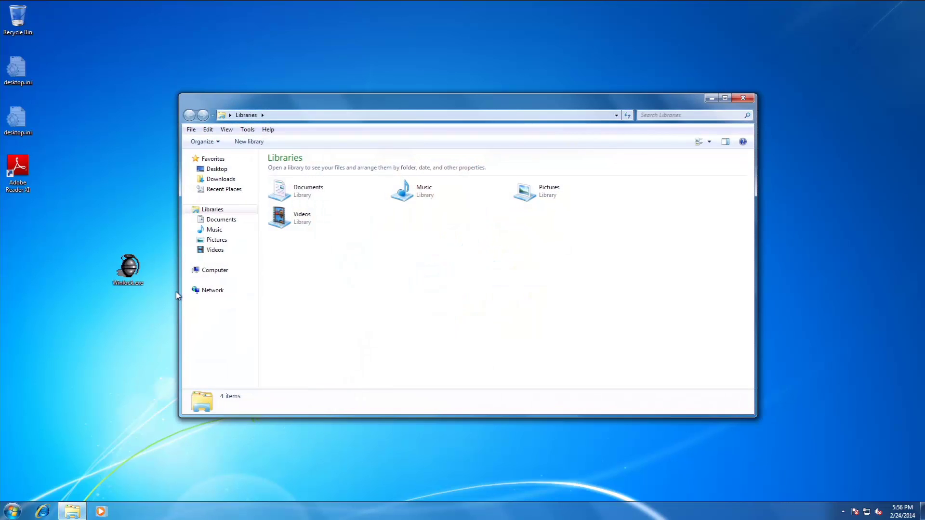
{"action": "left_click", "coordinate": [214, 270]}
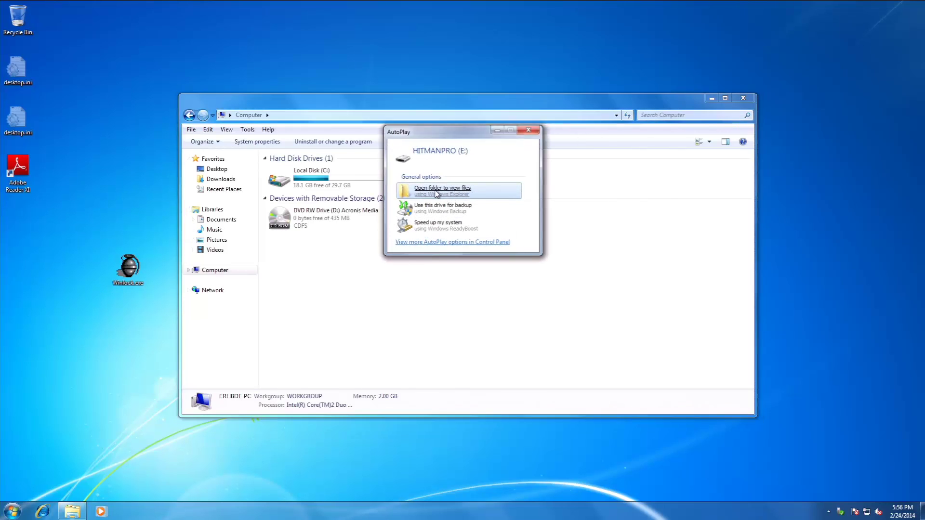
{"action": "left_click", "coordinate": [435, 192]}
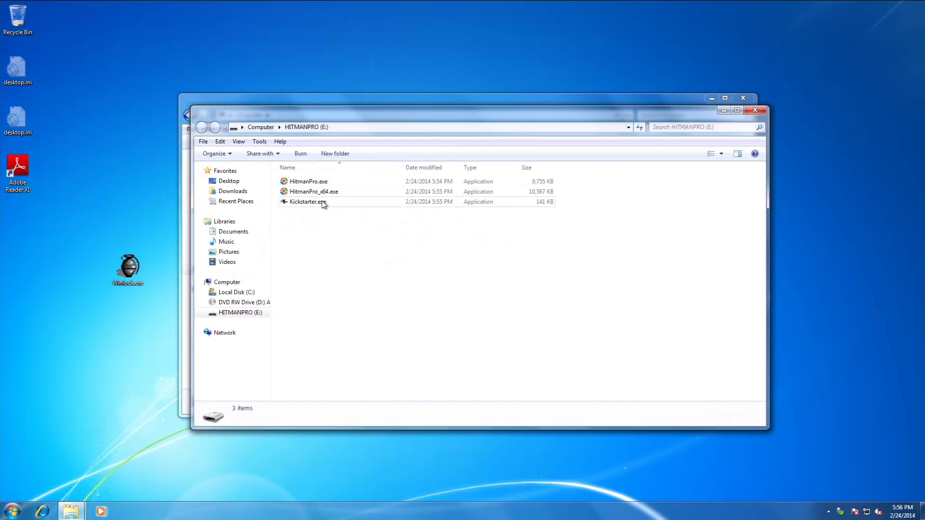
{"action": "double_click", "coordinate": [297, 204]}
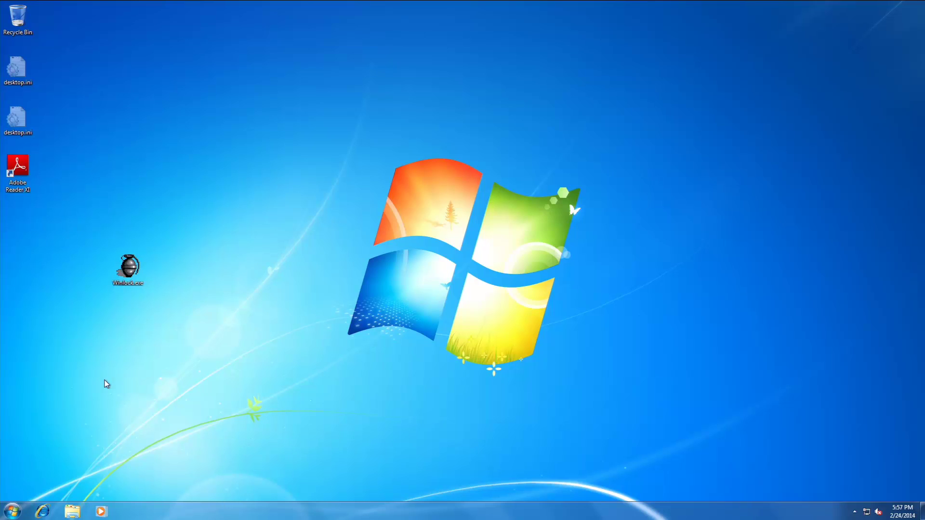
Run Winlock.exe from the desktop, dismiss its firewall alert, and cancel the Ctrl+Alt+Del screen
{"action": "double_click", "coordinate": [129, 273]}
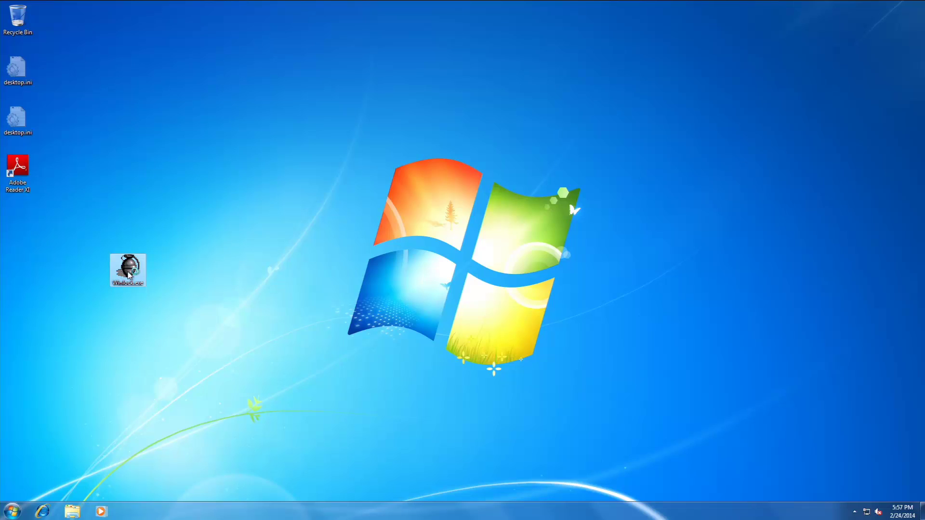
{"action": "left_click", "coordinate": [203, 248]}
{"action": "double_click", "coordinate": [140, 268]}
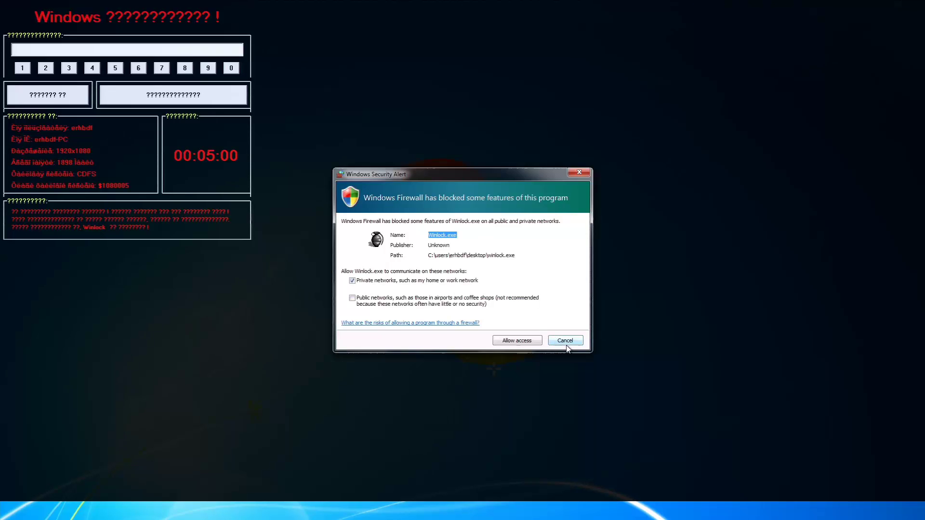
{"action": "left_click", "coordinate": [565, 341]}
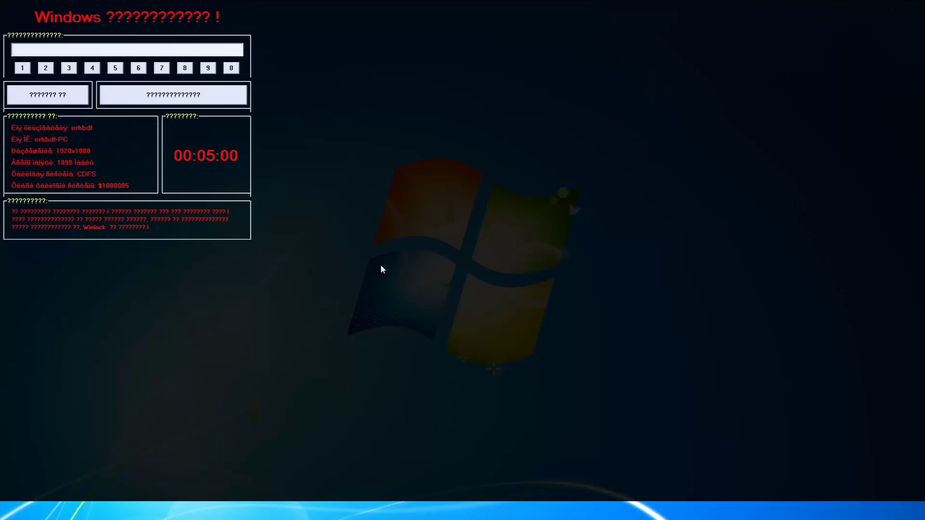
{"action": "key", "text": "ctrl+alt+Delete"}
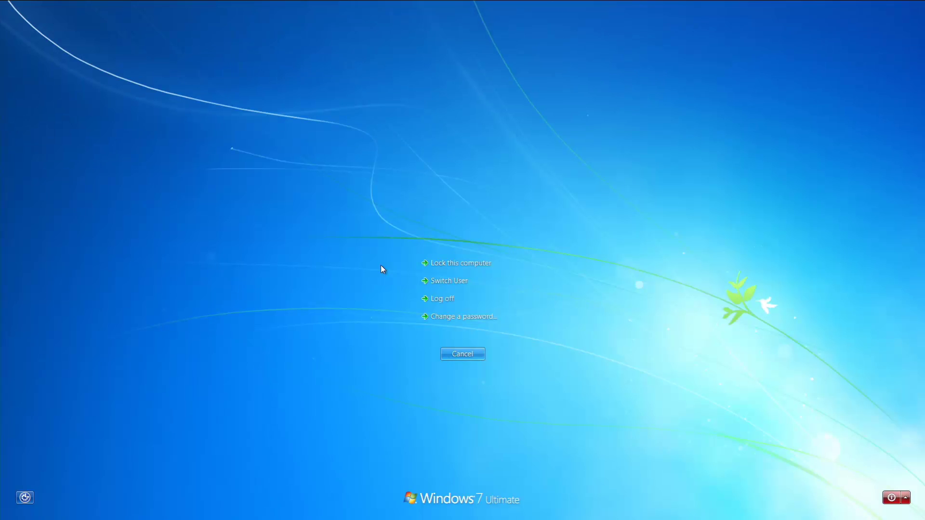
{"action": "left_click", "coordinate": [469, 354]}
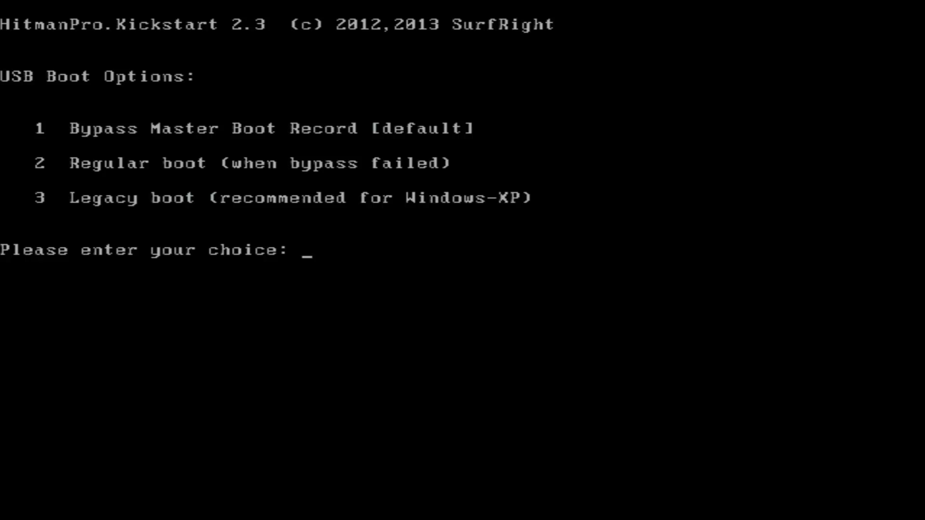
{"action": "type", "text": "1"}
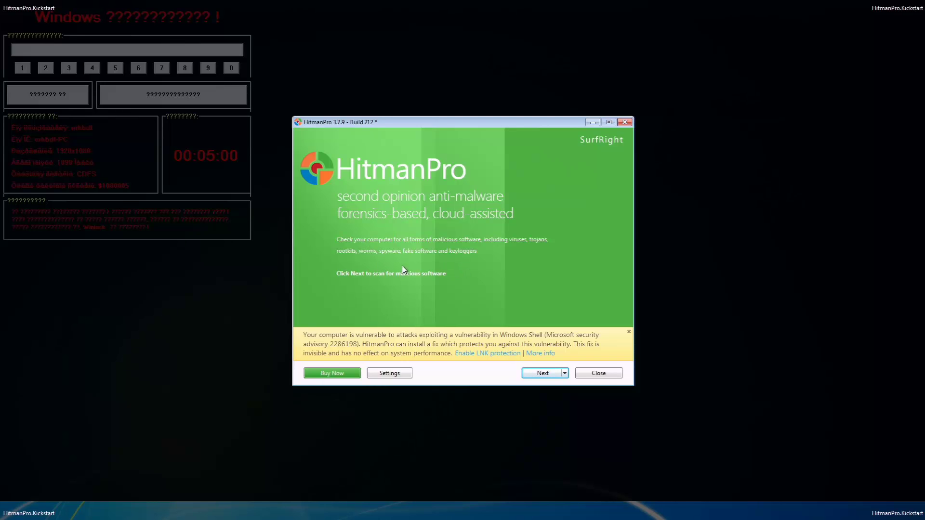
Accept the license agreement and start a one-time scan of the computer
{"action": "left_click", "coordinate": [550, 373]}
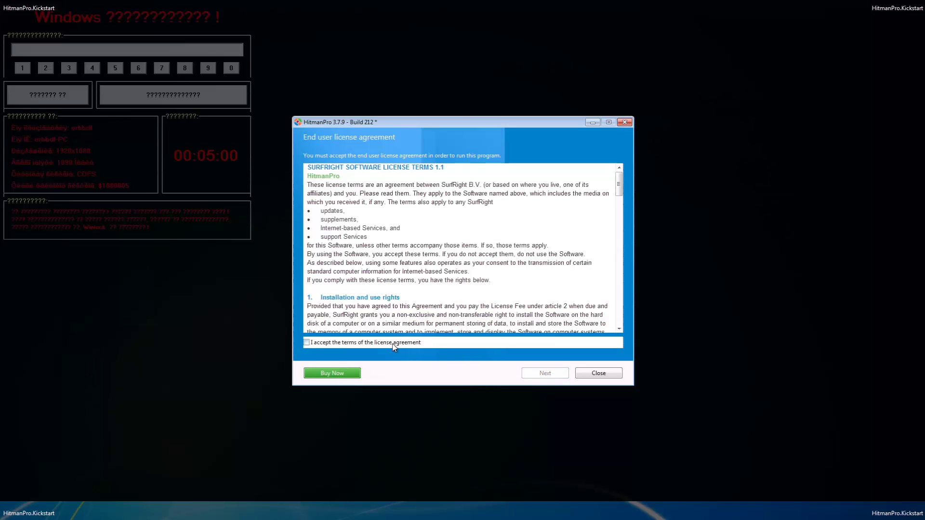
{"action": "left_click", "coordinate": [391, 347]}
{"action": "left_click", "coordinate": [541, 373]}
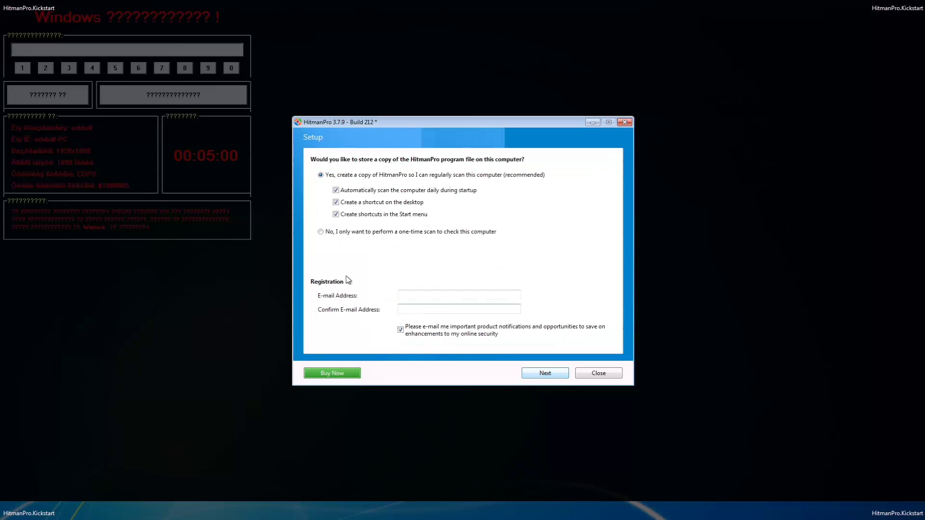
{"action": "left_click", "coordinate": [350, 233]}
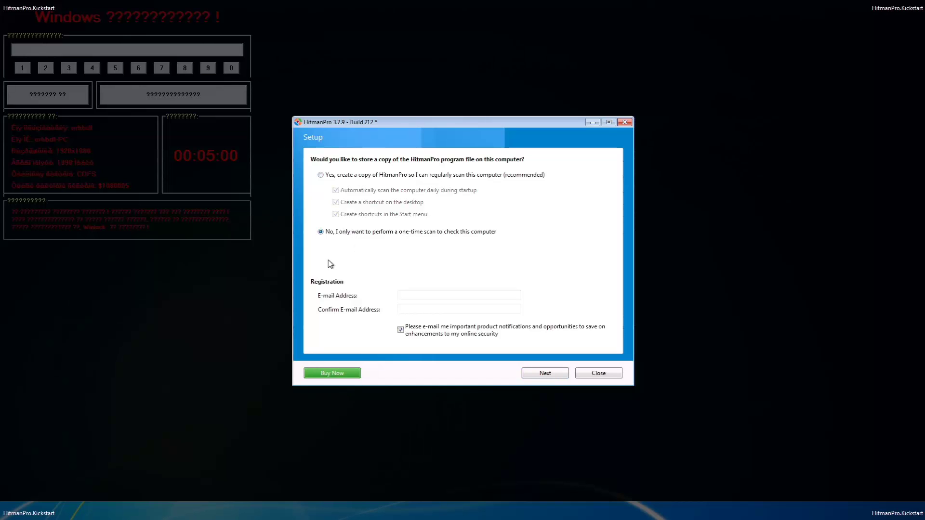
{"action": "left_click", "coordinate": [531, 376]}
{"action": "left_click", "coordinate": [545, 372]}
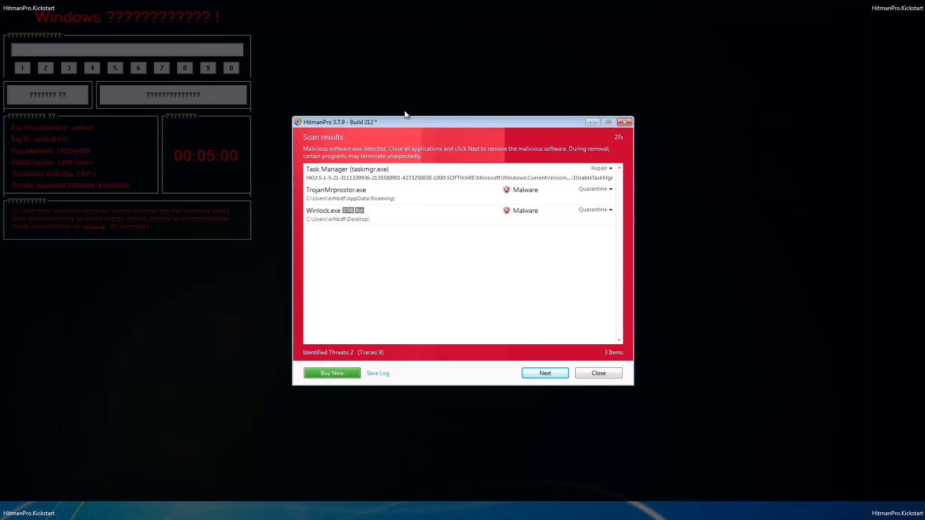
Review the Task Manager, TrojanMrprostor.exe and Winlock.exe findings, then continue past the results
{"action": "left_click", "coordinate": [402, 173]}
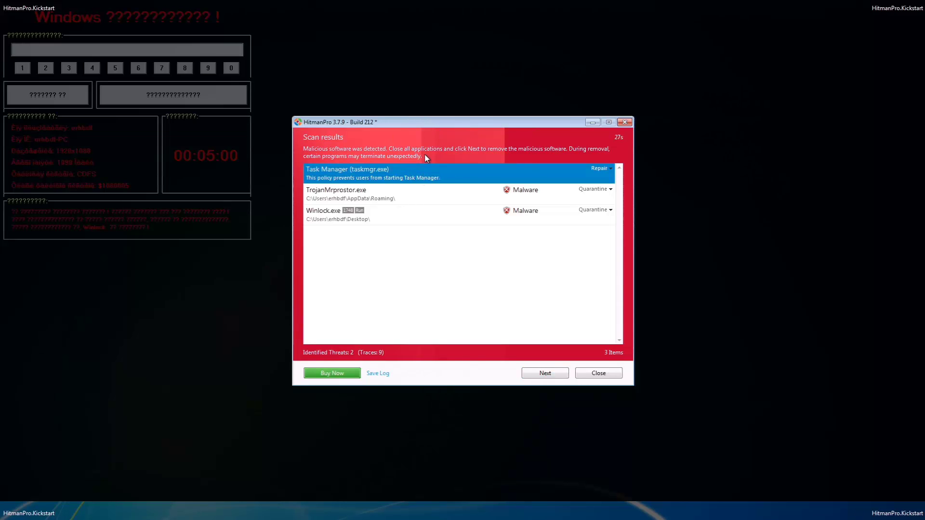
{"action": "left_click", "coordinate": [365, 200]}
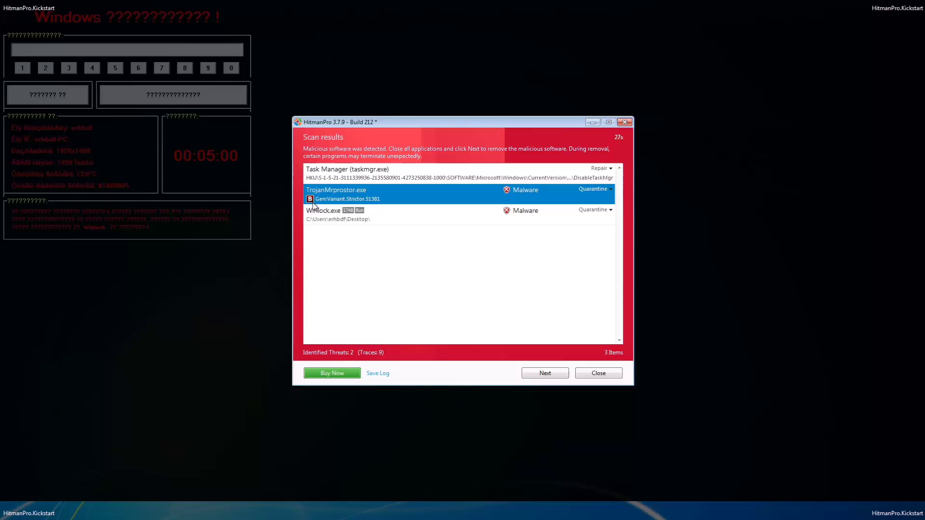
{"action": "left_click", "coordinate": [336, 214]}
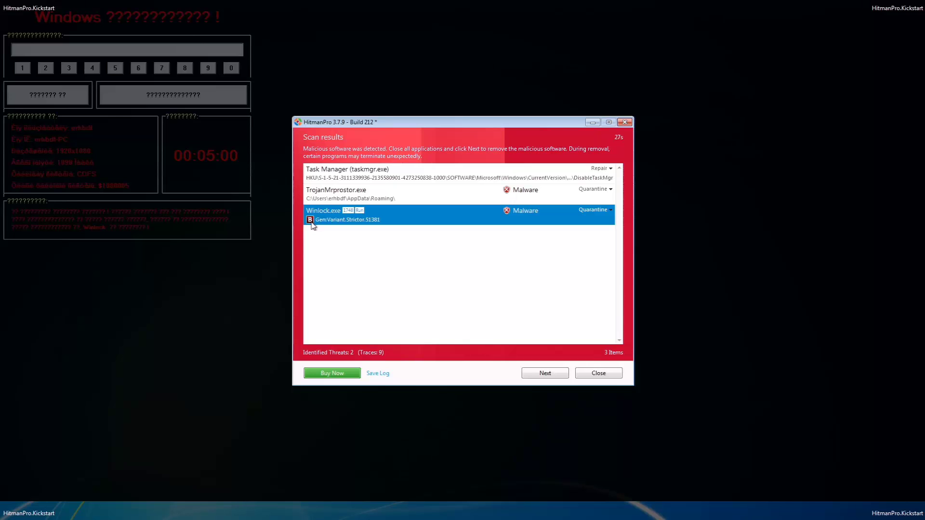
{"action": "left_click", "coordinate": [531, 375]}
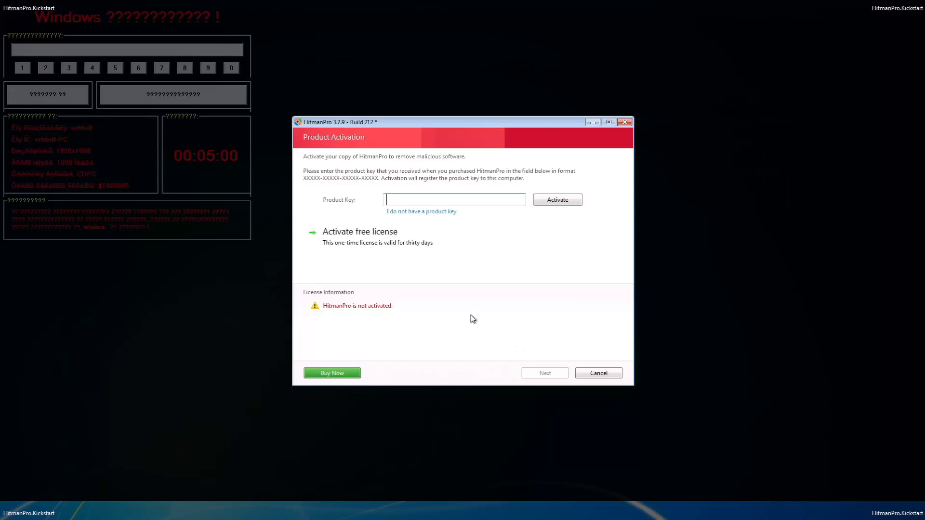
Activate the free thirty-day license with a confirmed e-mail address and continue to removal
{"action": "left_click", "coordinate": [444, 240]}
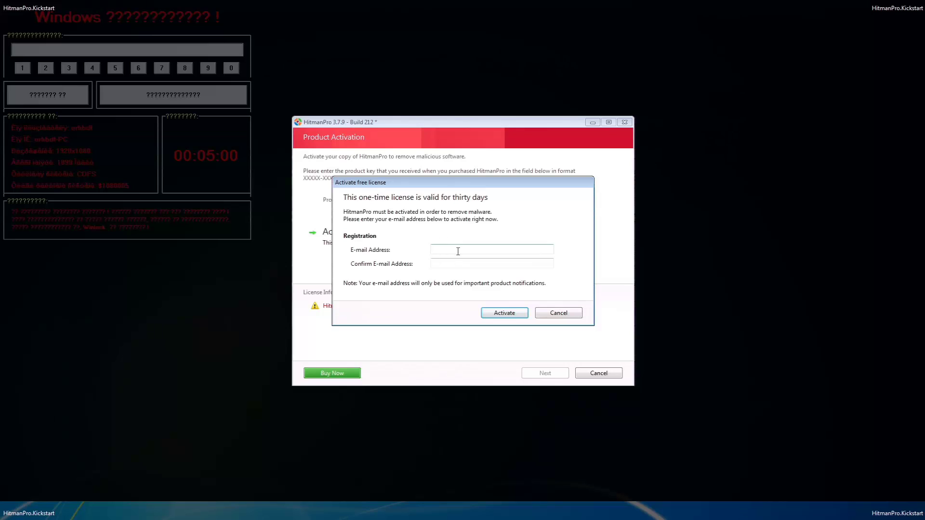
{"action": "type", "text": "f@"}
{"action": "type", "text": "f.com"}
{"action": "key", "text": "Tab"}
{"action": "type", "text": "f"}
{"action": "type", "text": "@f.com"}
{"action": "left_click", "coordinate": [512, 313]}
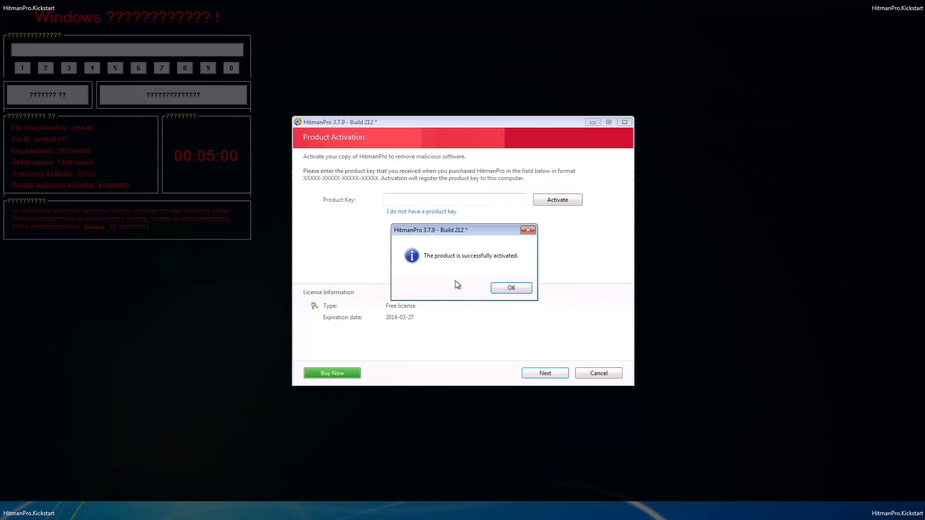
{"action": "left_click", "coordinate": [511, 288]}
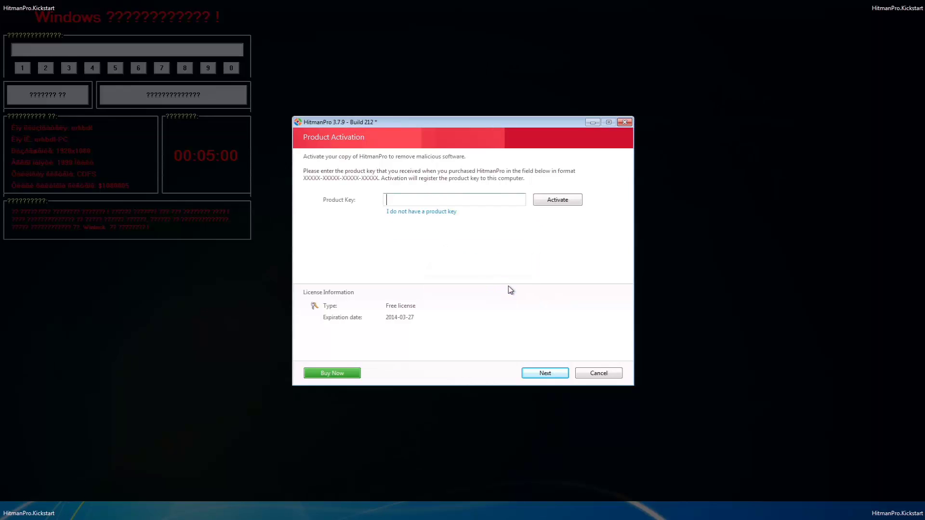
{"action": "left_click", "coordinate": [535, 373]}
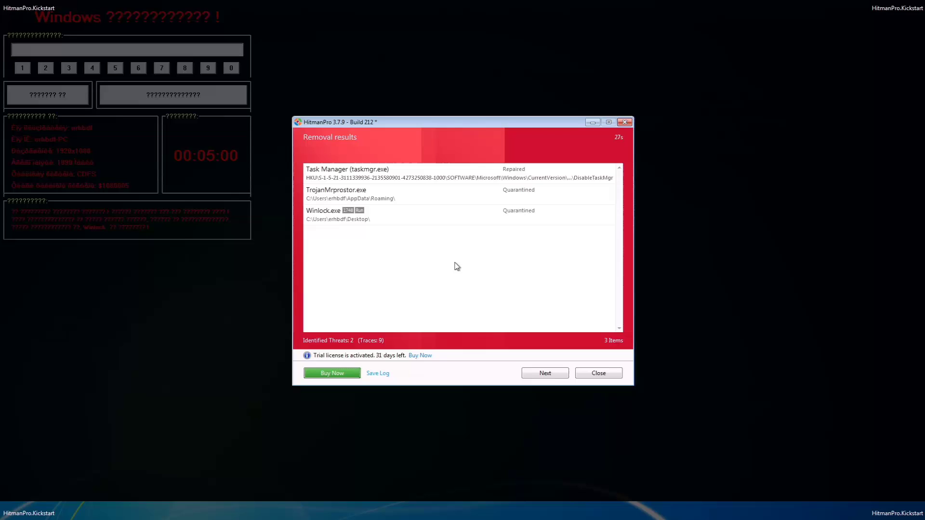
Move past the removal results and reboot the computer to finish removal
{"action": "left_click", "coordinate": [538, 376]}
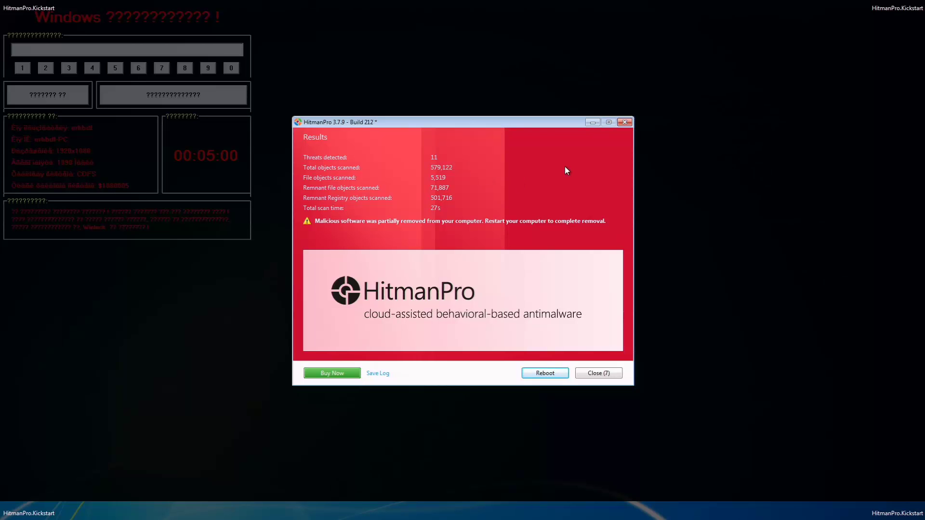
{"action": "left_click", "coordinate": [545, 374]}
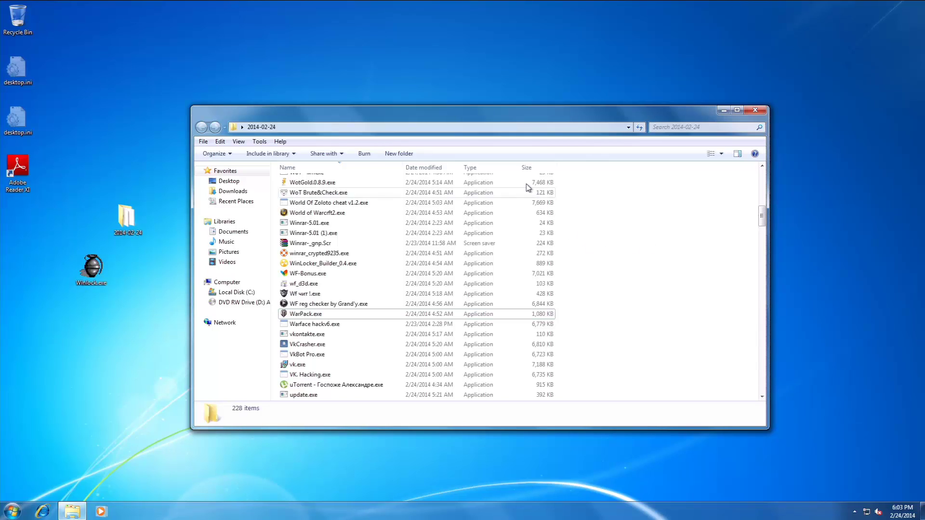
Sort the 228 files by Date modified, newest first, and select the top file
{"action": "left_click", "coordinate": [437, 168]}
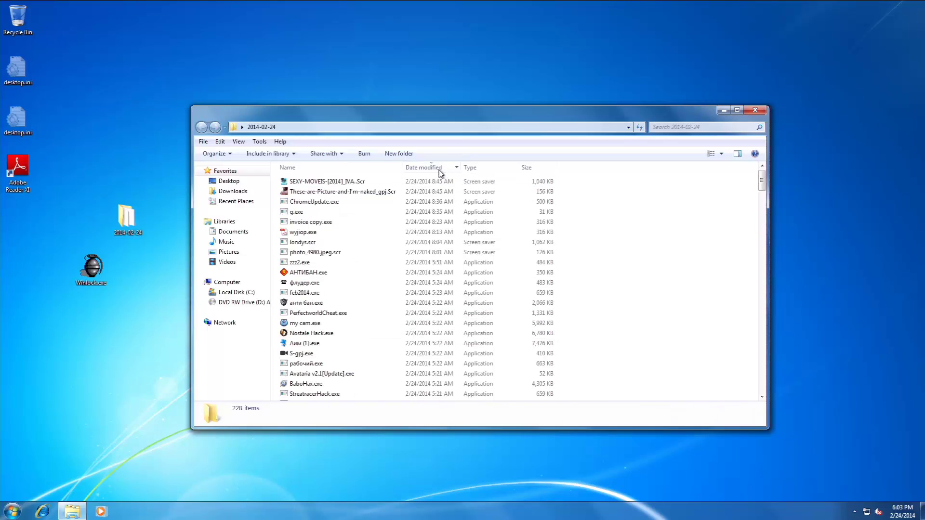
{"action": "left_click", "coordinate": [365, 183]}
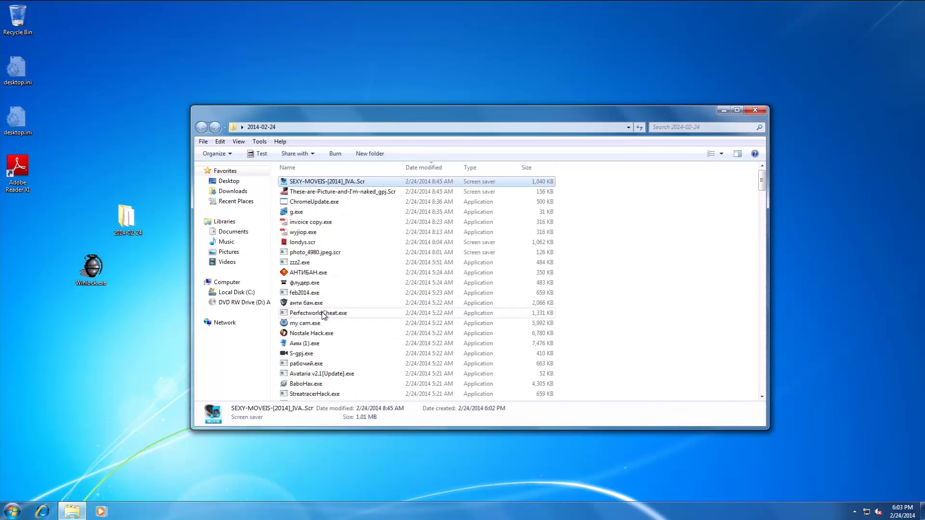
Select files down to my cam.exe and launch them all
{"action": "left_click", "coordinate": [337, 327], "text": "shift"}
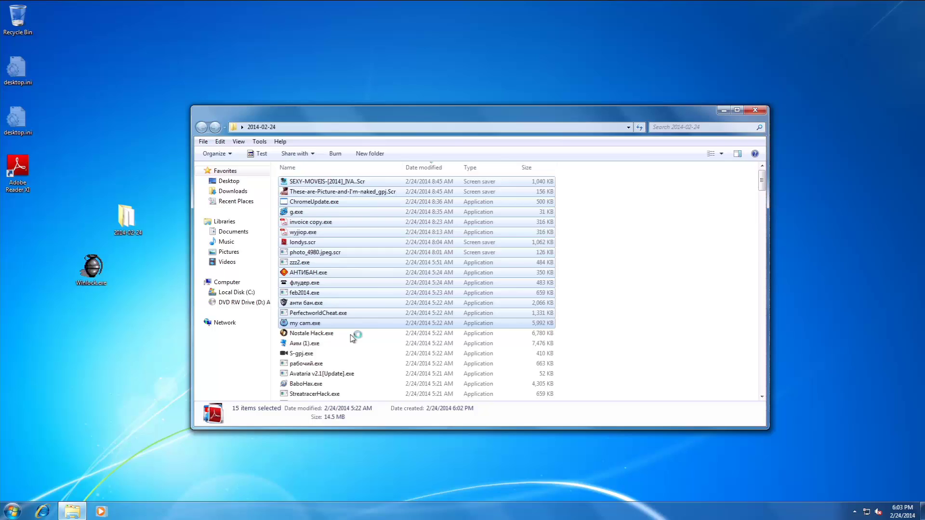
{"action": "scroll", "coordinate": [351, 331], "scroll_direction": "down", "scroll_amount": 2}
{"action": "key", "text": "Return"}
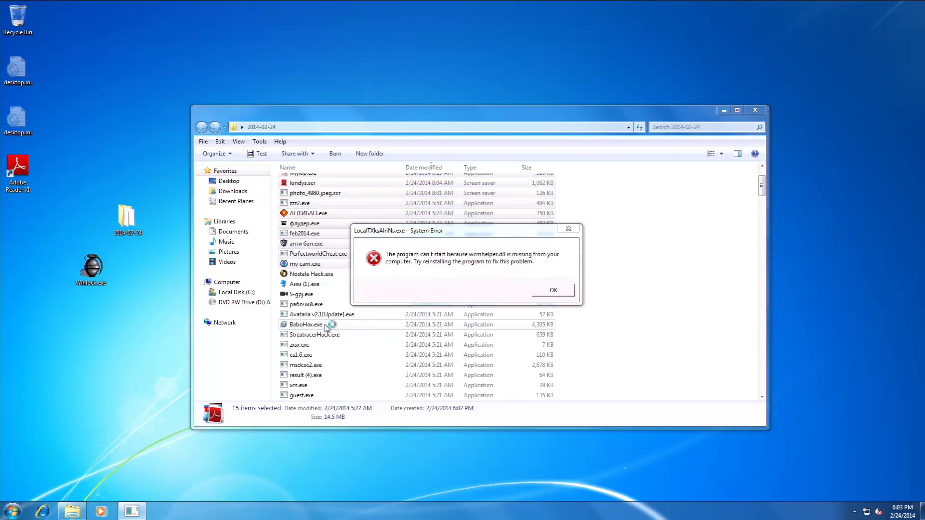
{"action": "scroll", "coordinate": [416, 386], "scroll_direction": "down", "scroll_amount": 4}
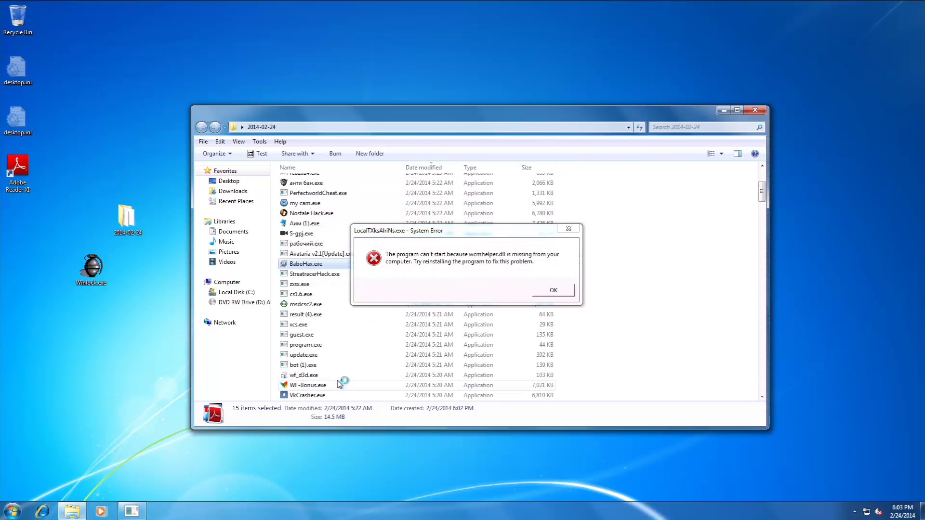
{"action": "key", "text": "b"}
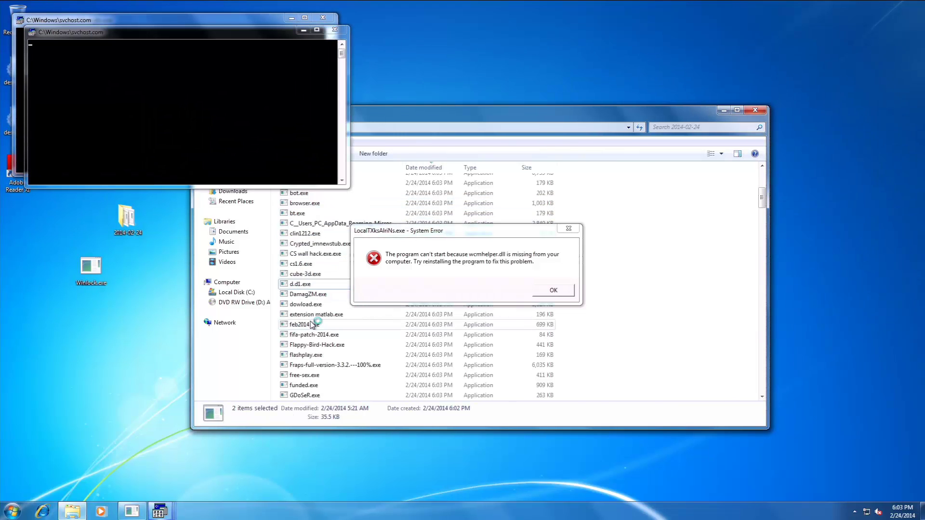
Select more executables, including Flappy-Bird-Hack.exe, LaterSearch.exe, mohammad (1).exe and result (4).exe
{"action": "left_click", "coordinate": [331, 345]}
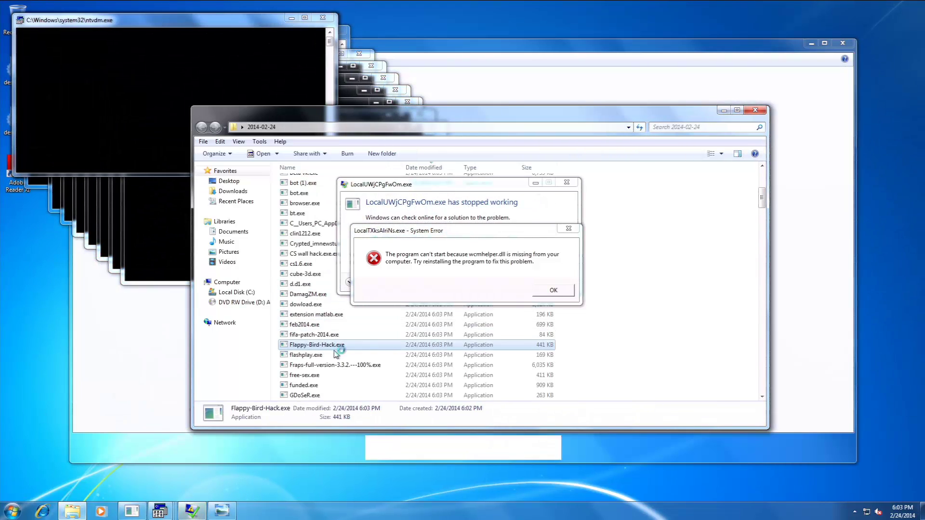
{"action": "scroll", "coordinate": [336, 352], "scroll_direction": "down", "scroll_amount": 5}
{"action": "left_click", "coordinate": [302, 296], "text": "shift"}
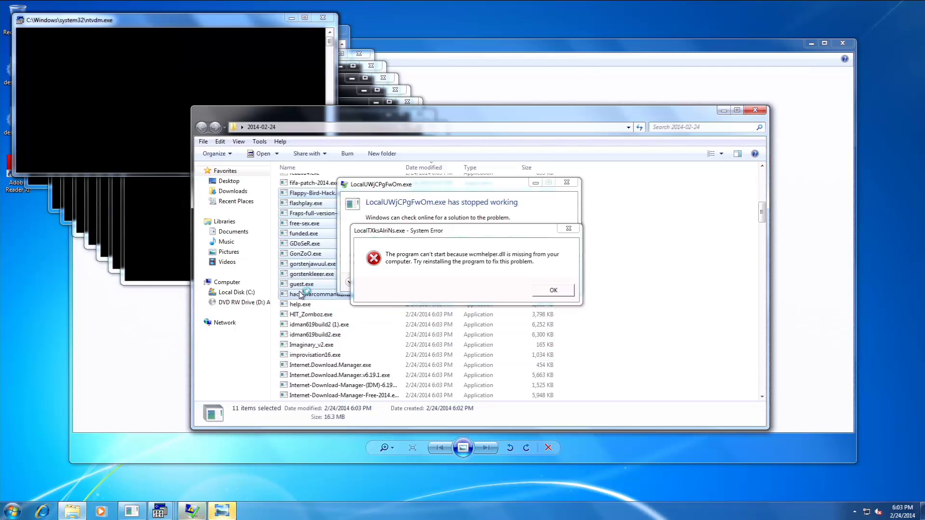
{"action": "scroll", "coordinate": [304, 301], "scroll_direction": "down", "scroll_amount": 4}
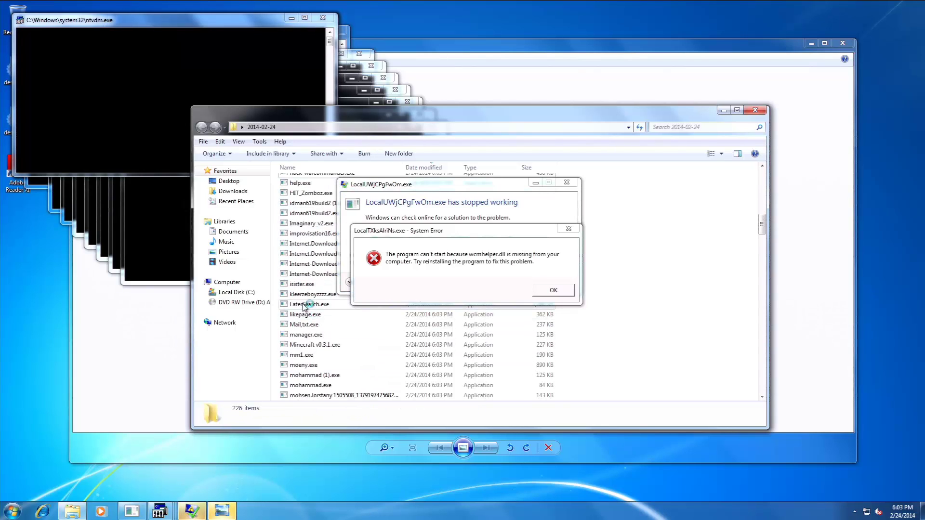
{"action": "left_click", "coordinate": [304, 307]}
{"action": "left_click", "coordinate": [320, 376], "text": "shift"}
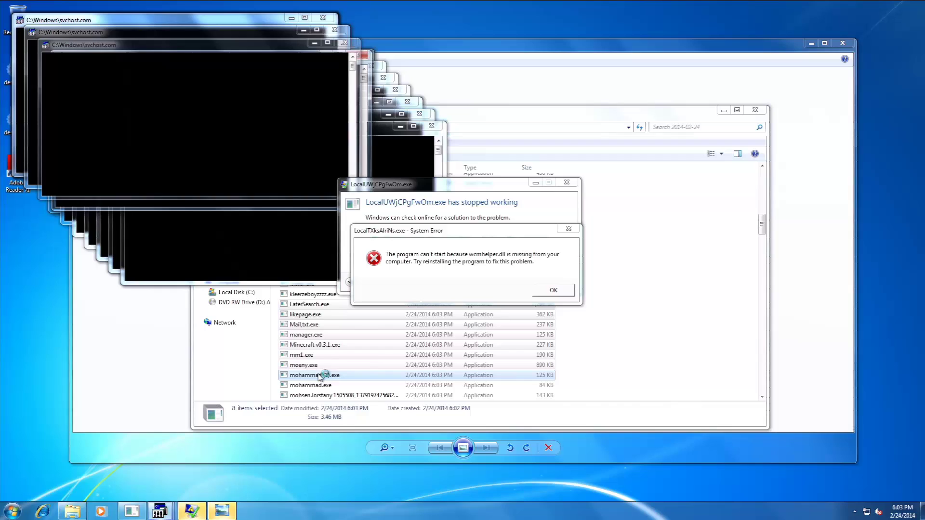
{"action": "left_click", "coordinate": [319, 376]}
{"action": "scroll", "coordinate": [315, 340], "scroll_direction": "down", "scroll_amount": 5}
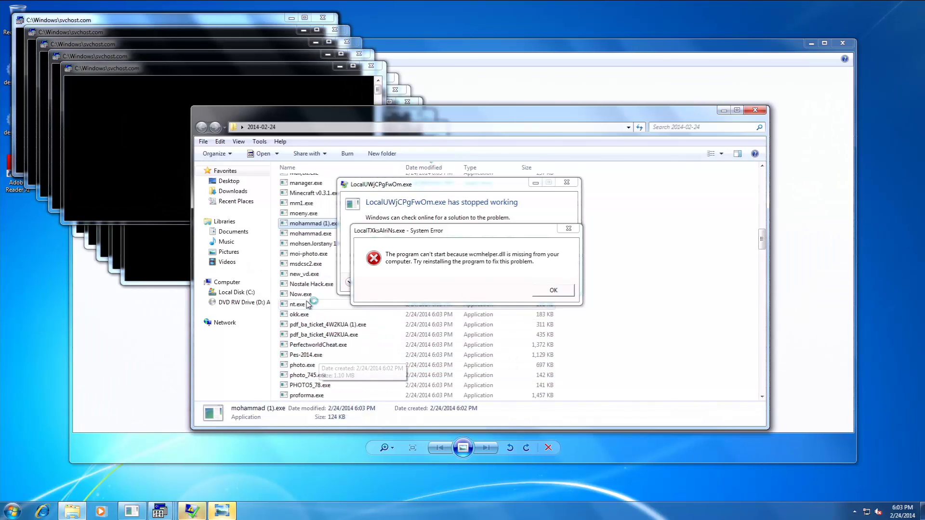
{"action": "left_click", "coordinate": [308, 326]}
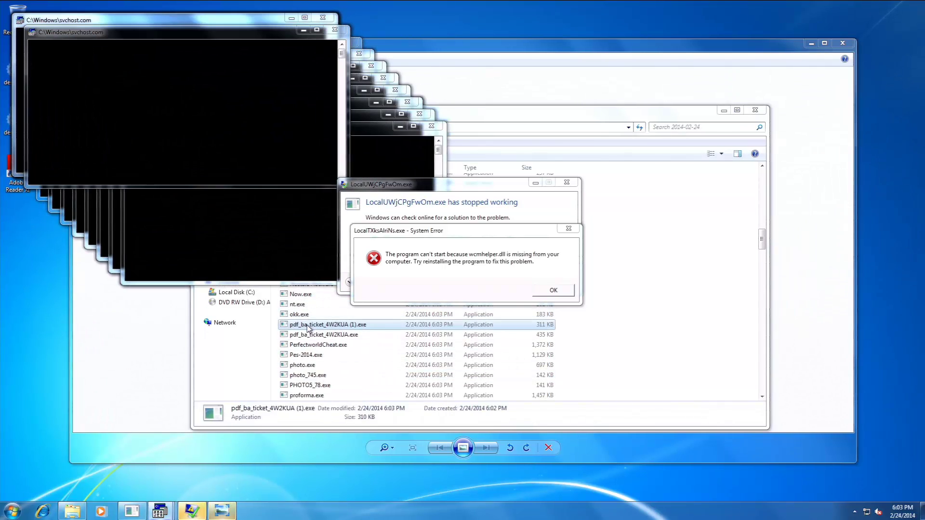
{"action": "left_click", "coordinate": [308, 329]}
{"action": "scroll", "coordinate": [308, 329], "scroll_direction": "down", "scroll_amount": 4}
{"action": "left_click", "coordinate": [312, 377], "text": "shift"}
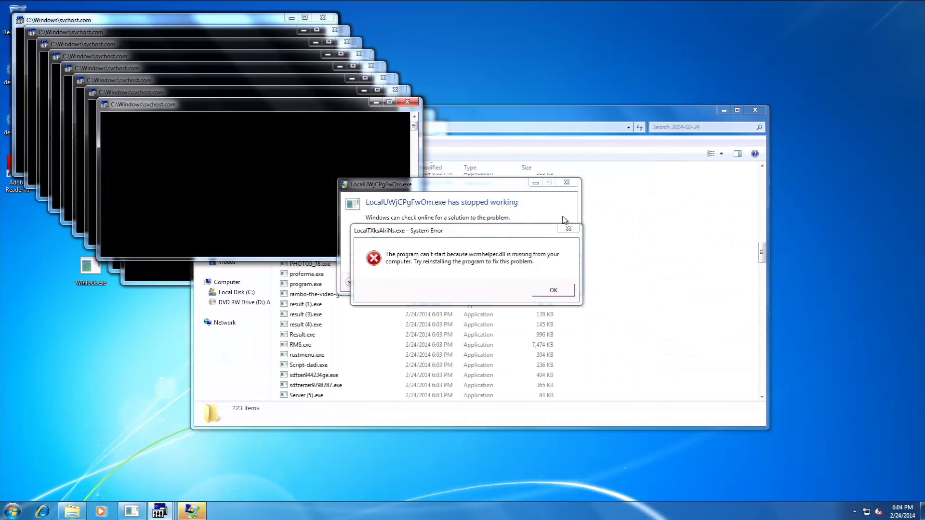
Open the properties of Winlock.exe on the desktop
{"action": "left_click", "coordinate": [95, 277]}
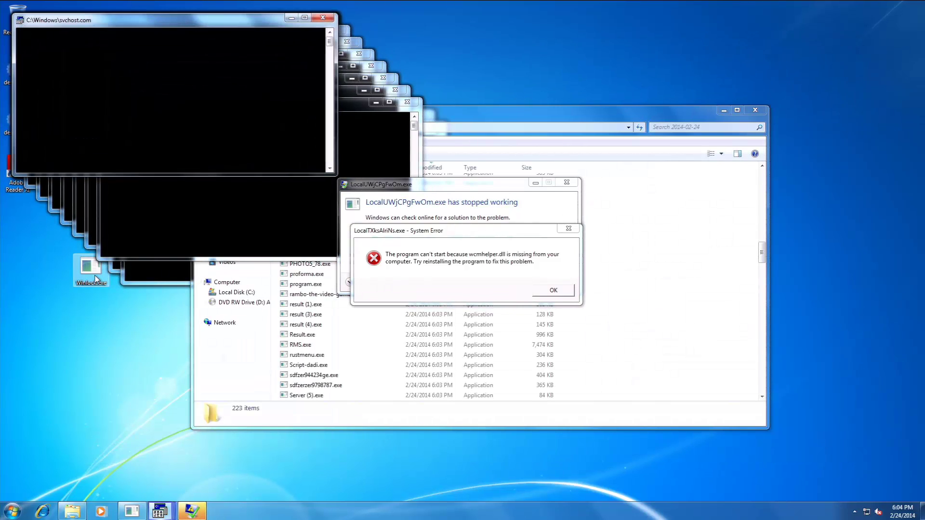
{"action": "right_click", "coordinate": [96, 278]}
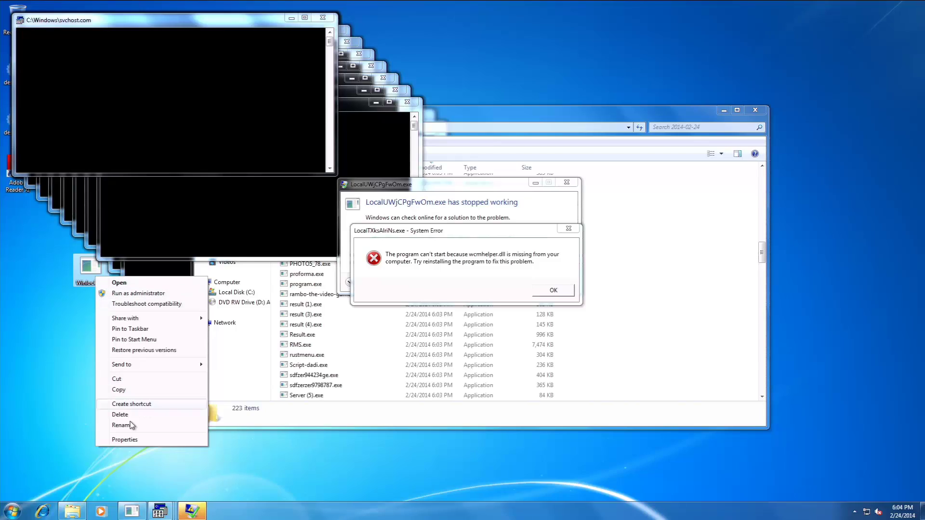
{"action": "left_click", "coordinate": [125, 438]}
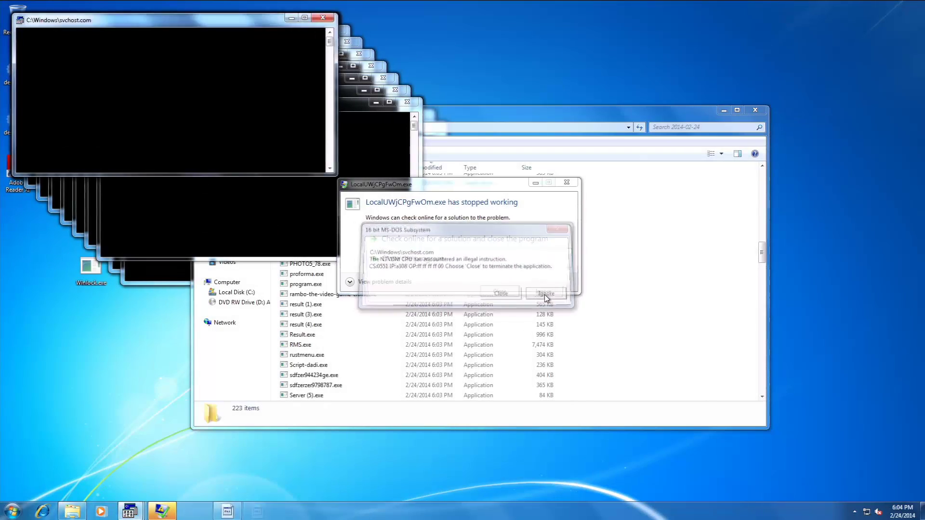
Minimise the folder, dismiss the crash report, and restart Windows from the Start menu
{"action": "left_click", "coordinate": [474, 337]}
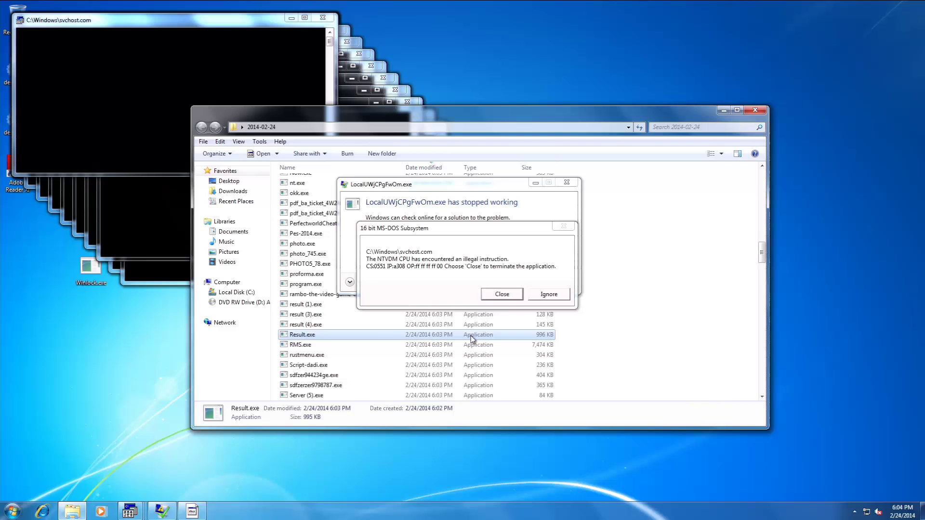
{"action": "scroll", "coordinate": [474, 336], "scroll_direction": "down", "scroll_amount": 5}
{"action": "mouse_move", "coordinate": [634, 377]}
{"action": "left_mouse_down"}
{"action": "mouse_move", "coordinate": [476, 335]}
{"action": "mouse_move", "coordinate": [404, 284]}
{"action": "left_mouse_up"}
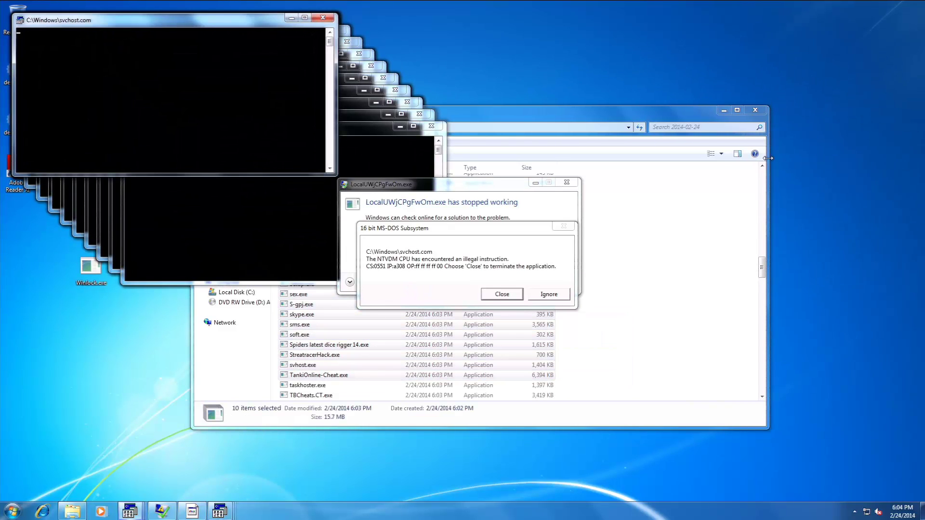
{"action": "left_click", "coordinate": [723, 110]}
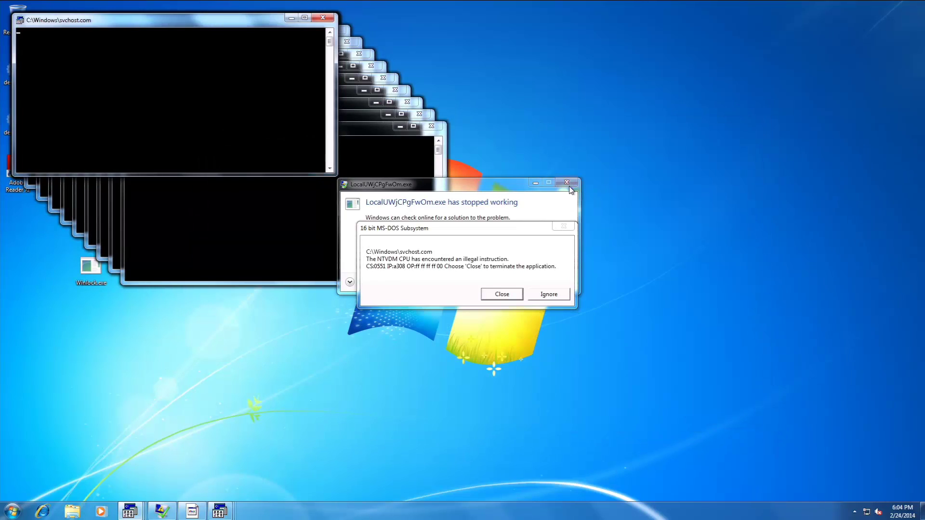
{"action": "left_click", "coordinate": [567, 183]}
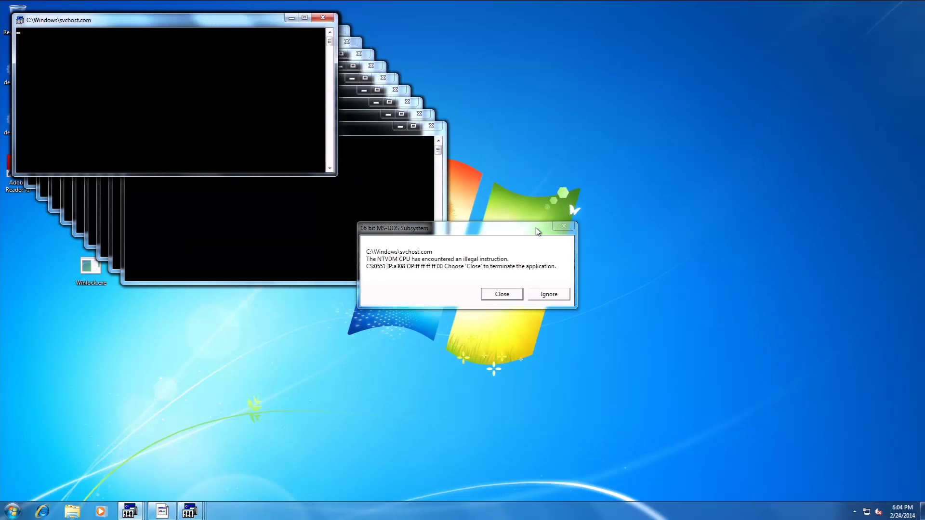
{"action": "left_click", "coordinate": [13, 512]}
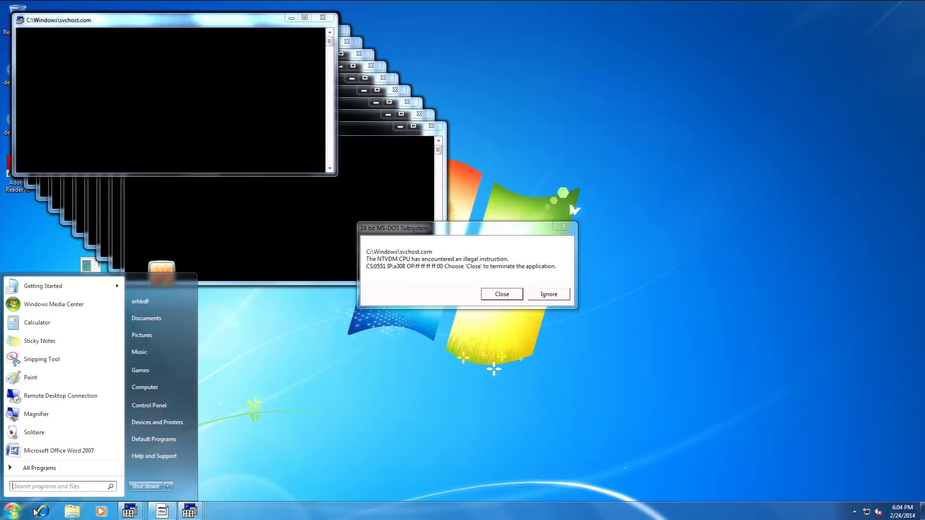
{"action": "left_click", "coordinate": [168, 487]}
Restart the computer to boot Windows through Kickstart, bypassing the Master Boot Record
{"action": "left_click", "coordinate": [204, 475]}
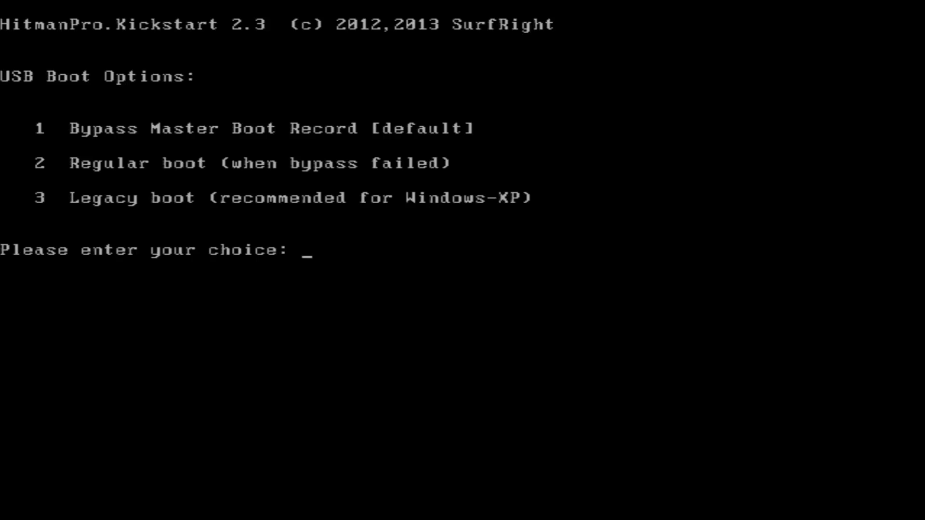
{"action": "type", "text": "1"}
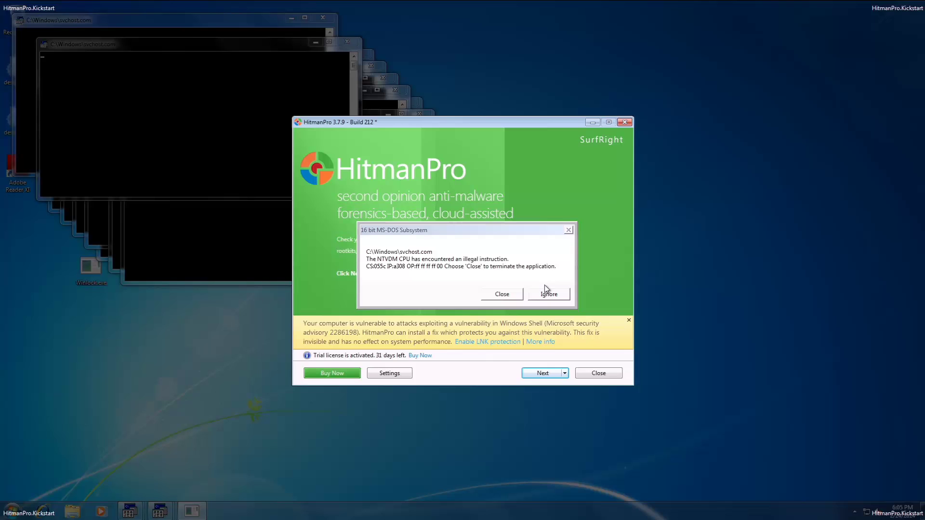
Dismiss the NTVDM illegal-instruction error and start a one-time scan without installing
{"action": "left_click", "coordinate": [511, 297]}
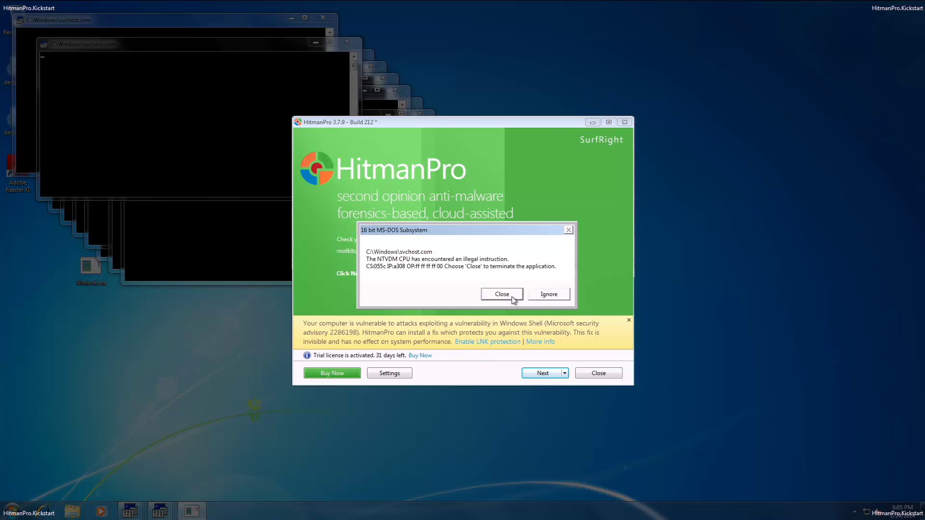
{"action": "left_click", "coordinate": [511, 297]}
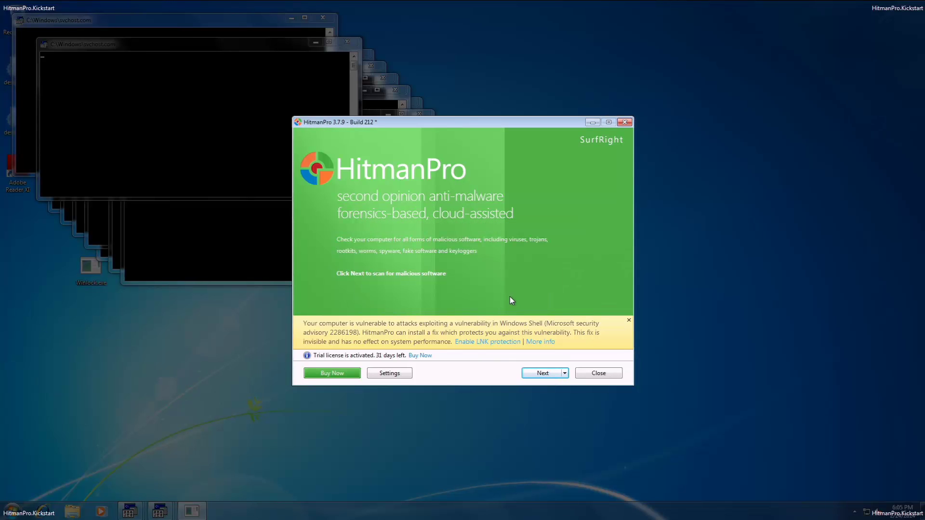
{"action": "left_click", "coordinate": [542, 371]}
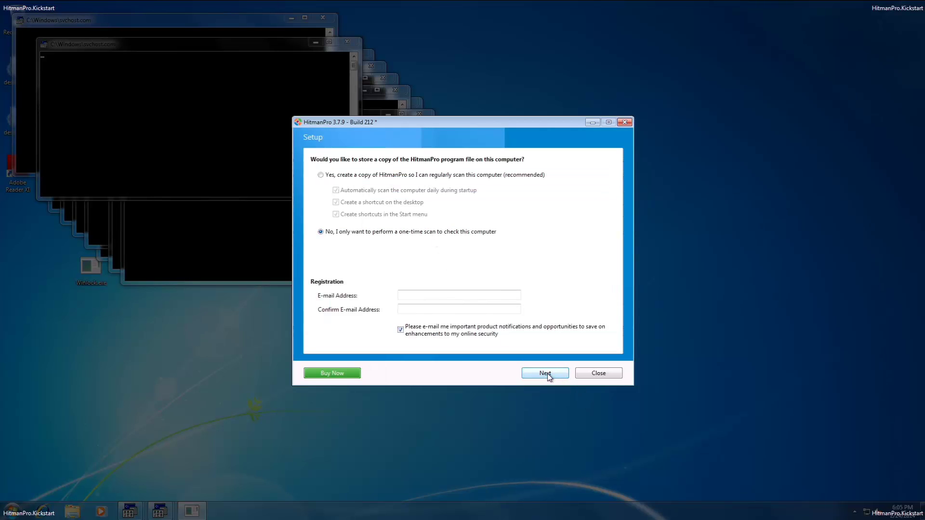
{"action": "left_click", "coordinate": [547, 374]}
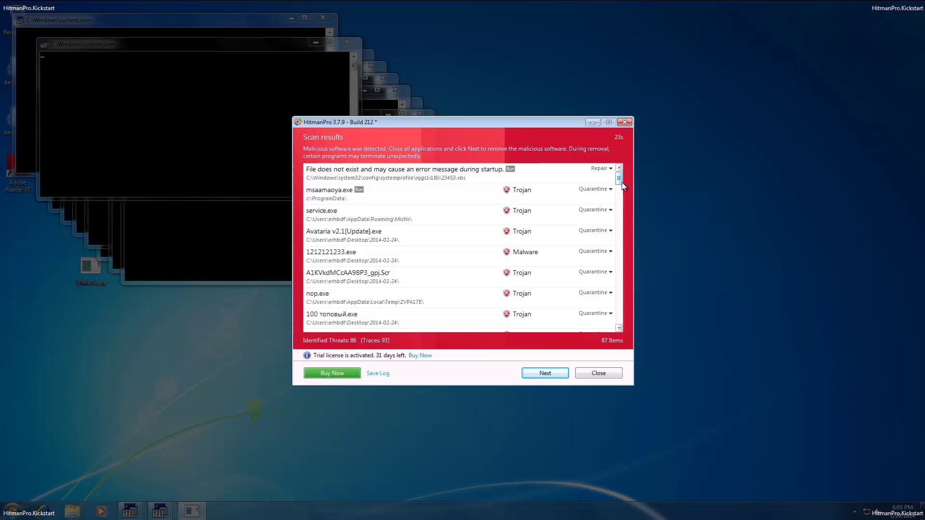
{"action": "mouse_move", "coordinate": [619, 180]}
{"action": "left_mouse_down"}
{"action": "mouse_move", "coordinate": [621, 325]}
{"action": "mouse_move", "coordinate": [620, 175]}
{"action": "left_mouse_up"}
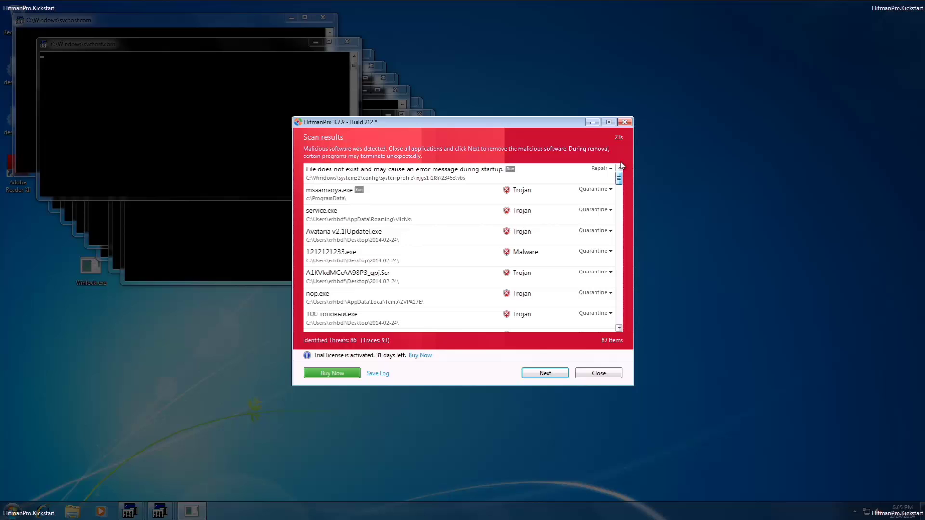
Review detections like msaamaoya.exe, A1KVkdMCcAA98P3_gpj.Scr and update.exe, then remove all threats
{"action": "left_click", "coordinate": [445, 193]}
{"action": "scroll", "coordinate": [445, 196], "scroll_direction": "down", "scroll_amount": 3}
{"action": "scroll", "coordinate": [434, 205], "scroll_direction": "up", "scroll_amount": 3}
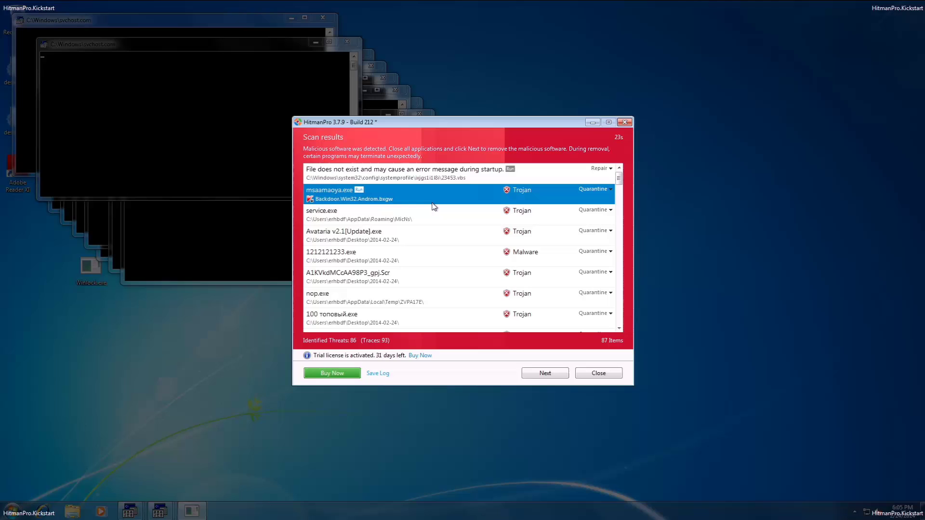
{"action": "left_click", "coordinate": [358, 215]}
{"action": "left_click", "coordinate": [354, 232]}
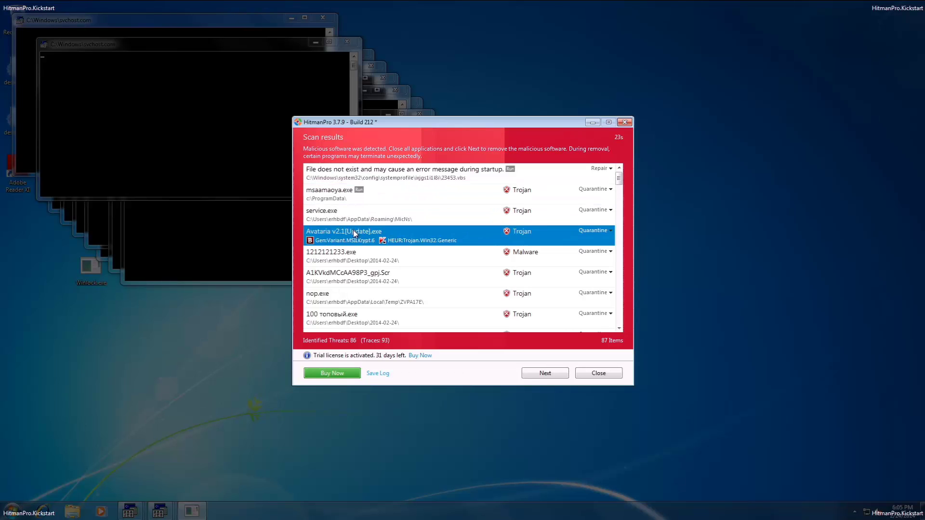
{"action": "left_click", "coordinate": [352, 254]}
{"action": "left_click", "coordinate": [355, 283]}
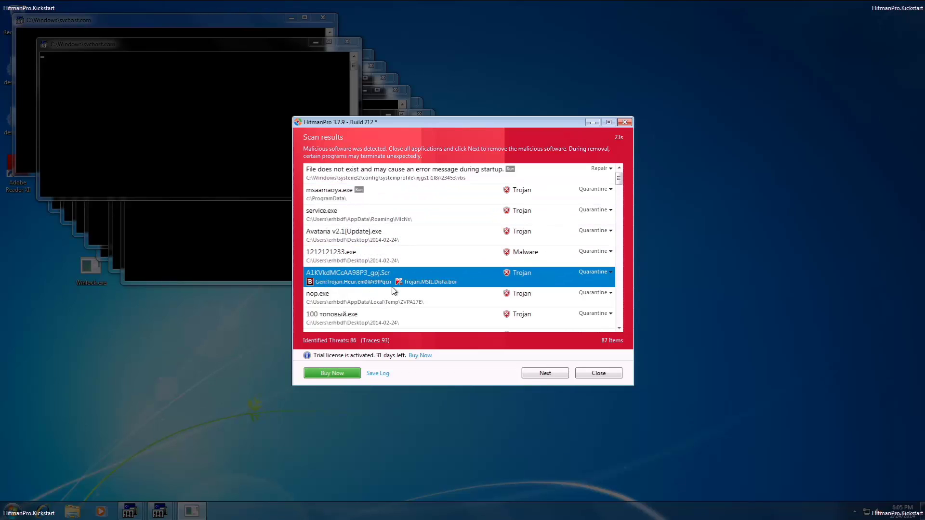
{"action": "scroll", "coordinate": [398, 283], "scroll_direction": "down", "scroll_amount": 5}
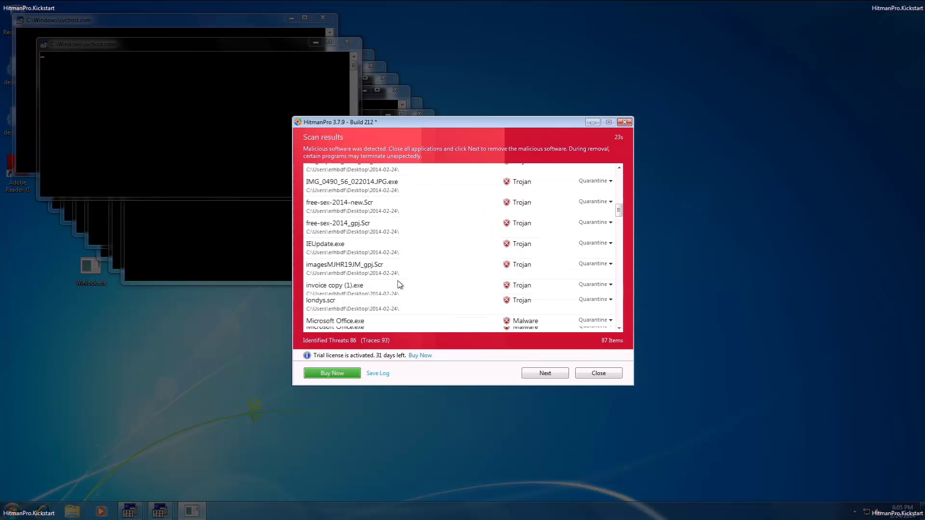
{"action": "scroll", "coordinate": [399, 282], "scroll_direction": "down", "scroll_amount": 5}
{"action": "scroll", "coordinate": [397, 277], "scroll_direction": "down", "scroll_amount": 5}
{"action": "scroll", "coordinate": [396, 277], "scroll_direction": "down", "scroll_amount": 2}
{"action": "scroll", "coordinate": [382, 253], "scroll_direction": "down", "scroll_amount": 3}
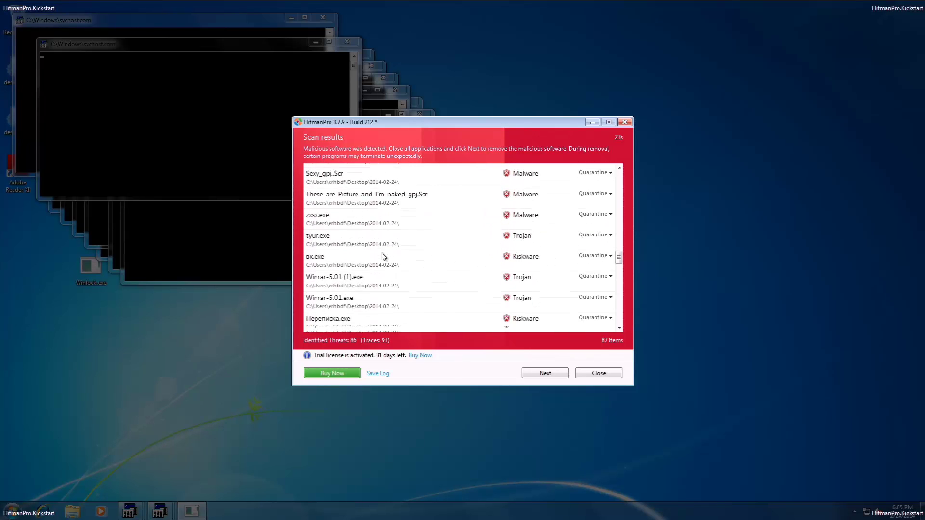
{"action": "scroll", "coordinate": [382, 253], "scroll_direction": "down", "scroll_amount": 2}
{"action": "left_click", "coordinate": [378, 252]}
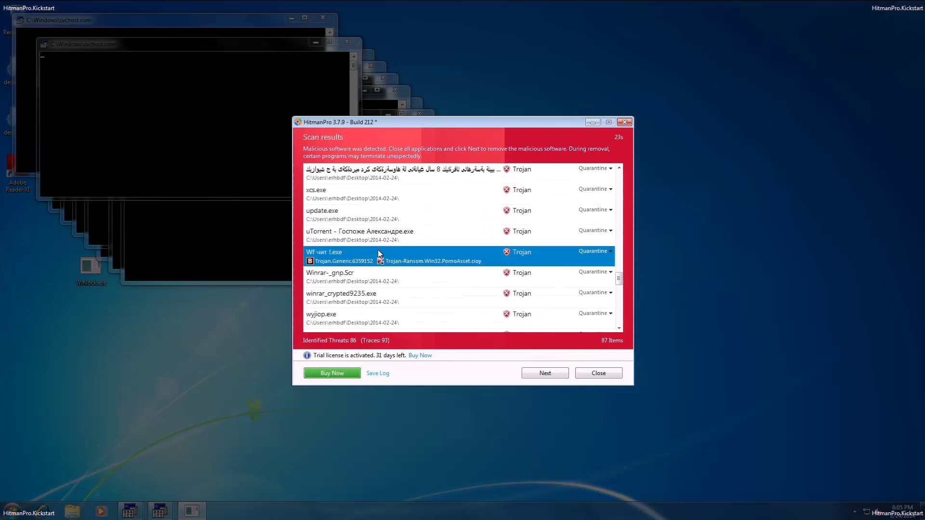
{"action": "left_click", "coordinate": [386, 213]}
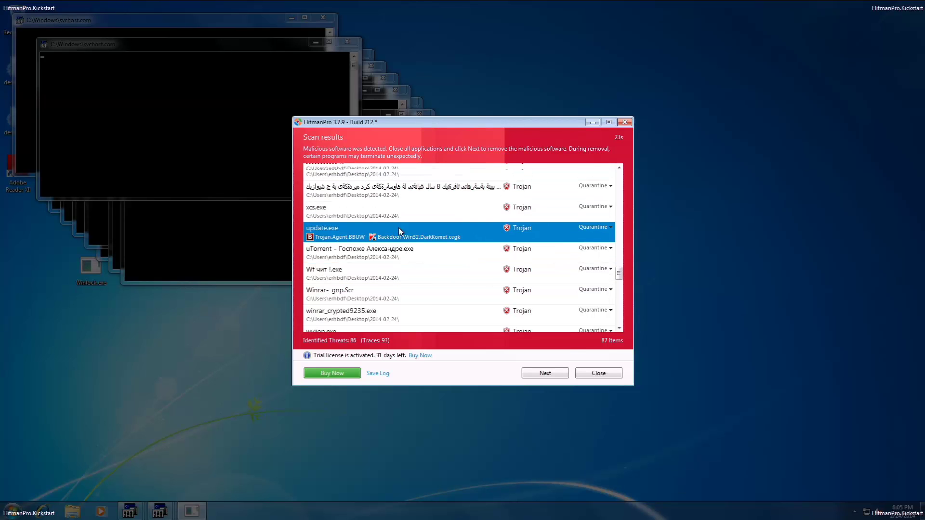
{"action": "scroll", "coordinate": [398, 228], "scroll_direction": "up", "scroll_amount": 1}
{"action": "scroll", "coordinate": [399, 235], "scroll_direction": "down", "scroll_amount": 1}
{"action": "scroll", "coordinate": [405, 239], "scroll_direction": "down", "scroll_amount": 5}
{"action": "scroll", "coordinate": [469, 257], "scroll_direction": "down", "scroll_amount": 1}
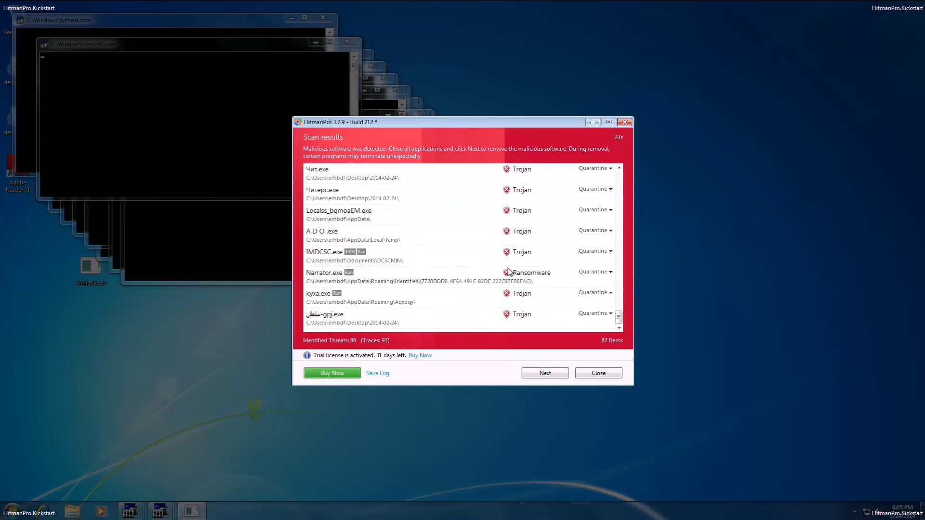
{"action": "left_click", "coordinate": [550, 375]}
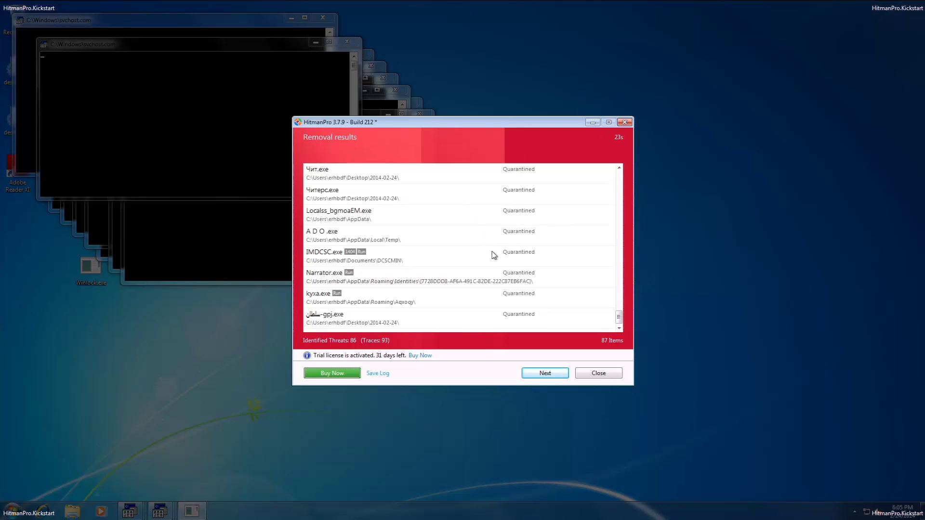
Move past the removal results to the scan summary and reboot Windows
{"action": "left_click", "coordinate": [548, 375]}
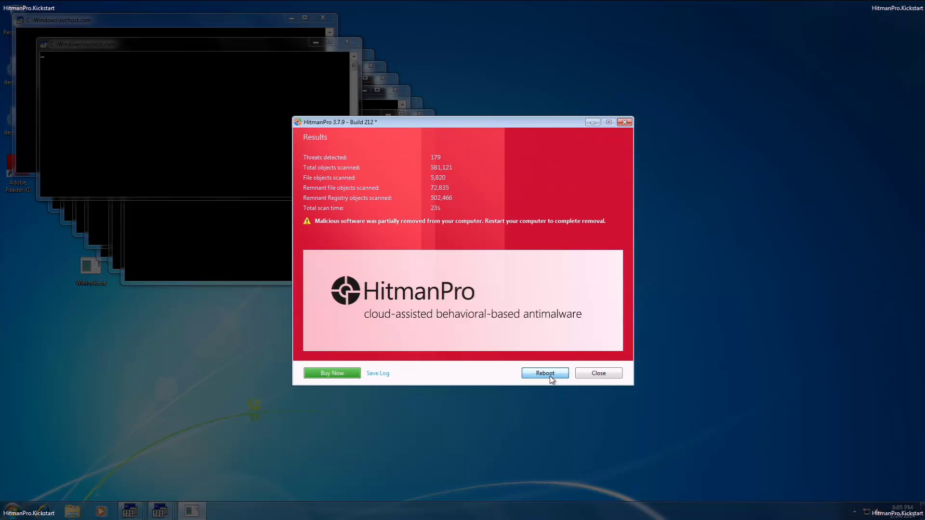
{"action": "left_click", "coordinate": [550, 372]}
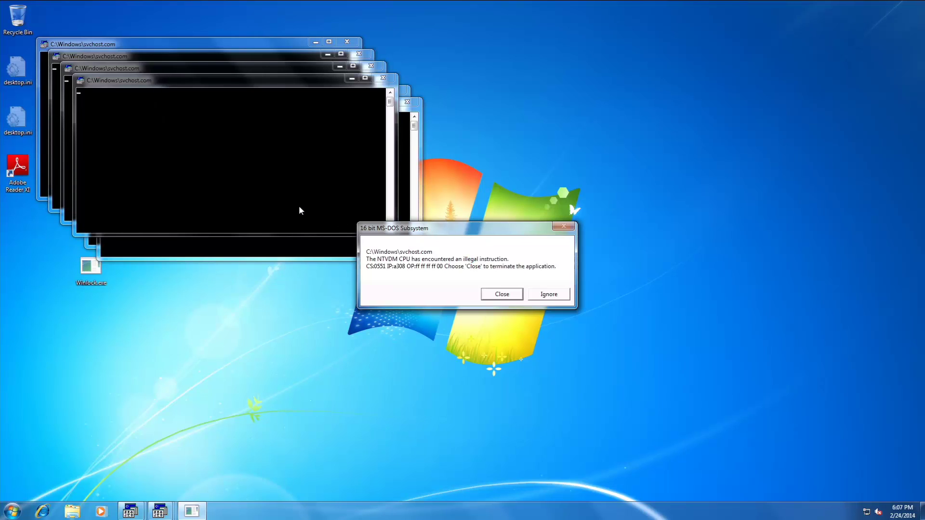
Dismiss the post-reboot NTVDM error and open the 2014-02-24 folder
{"action": "left_click", "coordinate": [497, 295]}
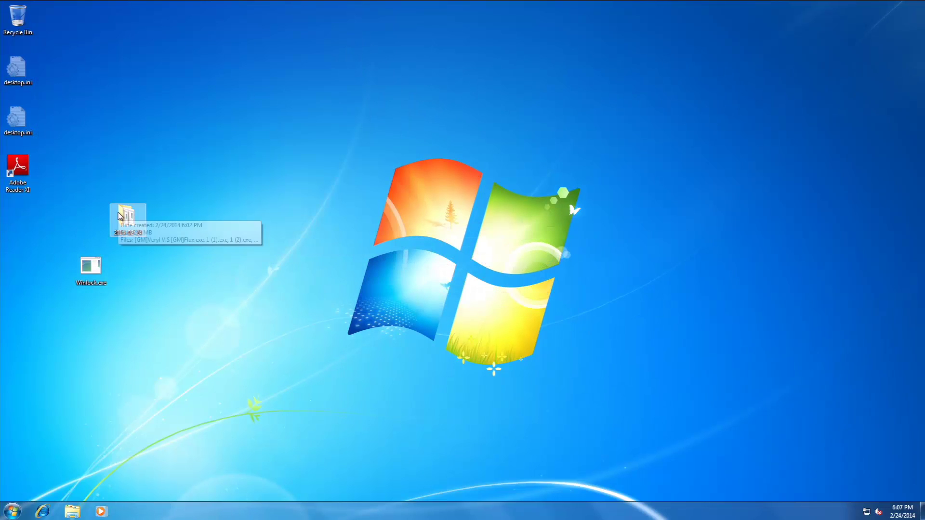
{"action": "double_click", "coordinate": [125, 218]}
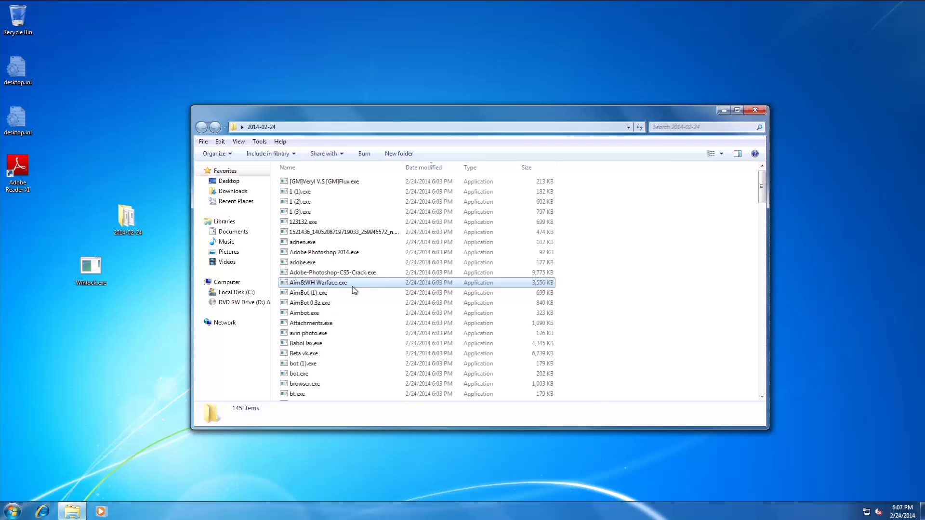
{"action": "left_click", "coordinate": [353, 287]}
{"action": "scroll", "coordinate": [376, 293], "scroll_direction": "down", "scroll_amount": 5}
{"action": "scroll", "coordinate": [398, 300], "scroll_direction": "down", "scroll_amount": 5}
{"action": "scroll", "coordinate": [420, 303], "scroll_direction": "down", "scroll_amount": 5}
{"action": "scroll", "coordinate": [439, 309], "scroll_direction": "down", "scroll_amount": 5}
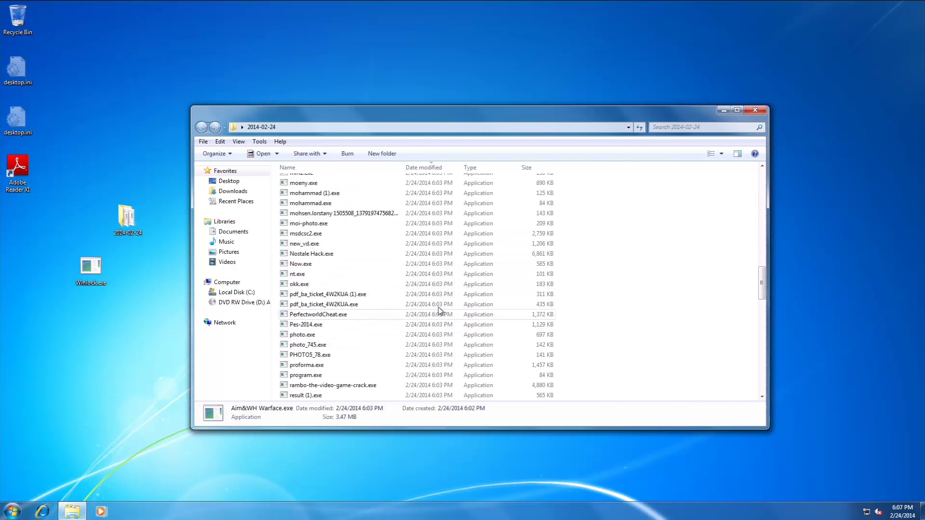
{"action": "scroll", "coordinate": [441, 312], "scroll_direction": "down", "scroll_amount": 5}
{"action": "scroll", "coordinate": [449, 320], "scroll_direction": "down", "scroll_amount": 5}
{"action": "scroll", "coordinate": [450, 320], "scroll_direction": "down", "scroll_amount": 5}
{"action": "scroll", "coordinate": [447, 323], "scroll_direction": "down", "scroll_amount": 5}
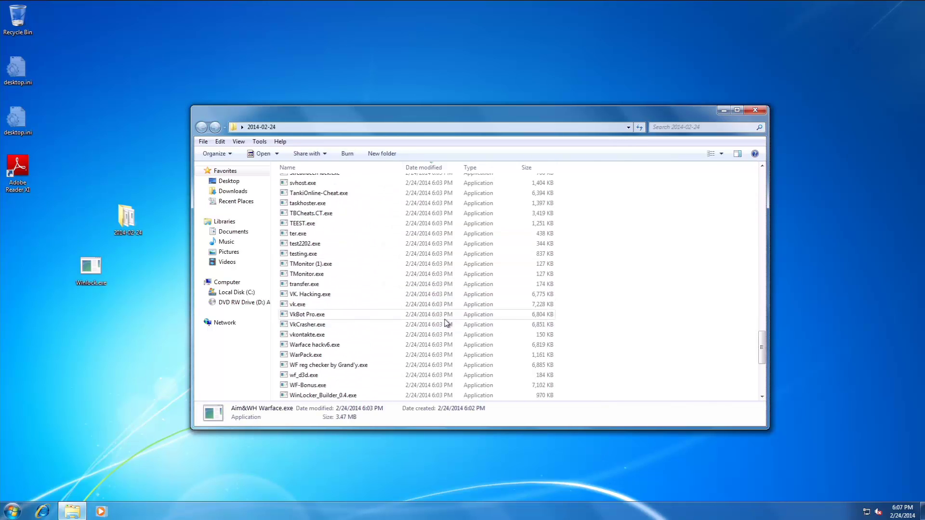
{"action": "scroll", "coordinate": [449, 324], "scroll_direction": "down", "scroll_amount": 6}
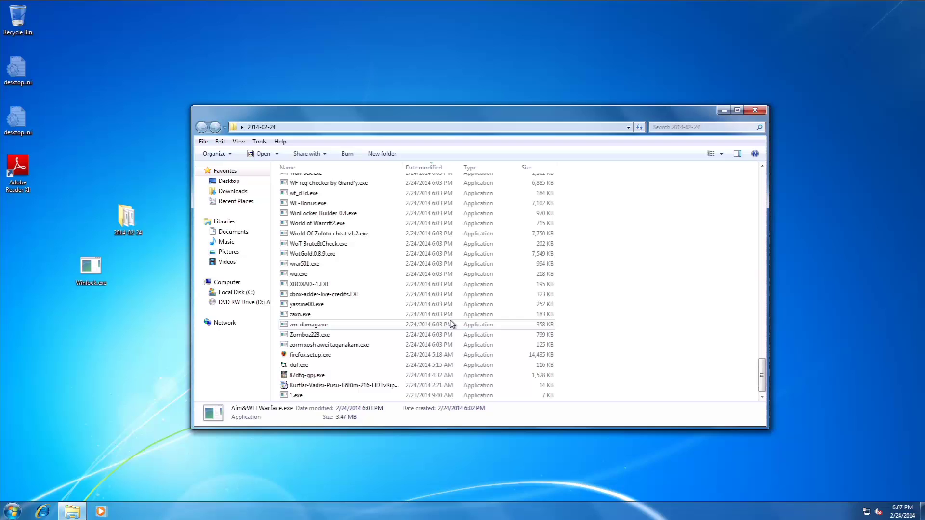
Run duf.exe to test whether programs work, then dismiss the resulting NTVDM error
{"action": "double_click", "coordinate": [363, 366]}
{"action": "left_click", "coordinate": [358, 376]}
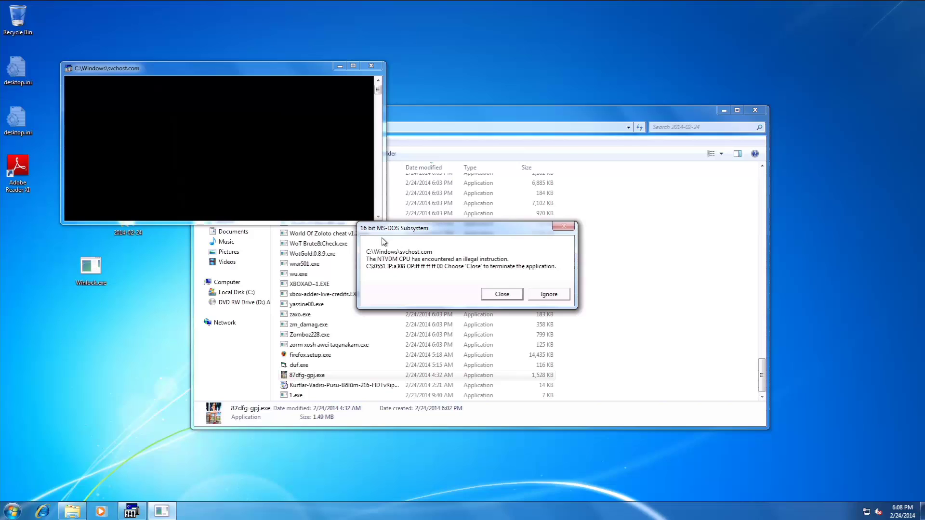
{"action": "left_click", "coordinate": [484, 295]}
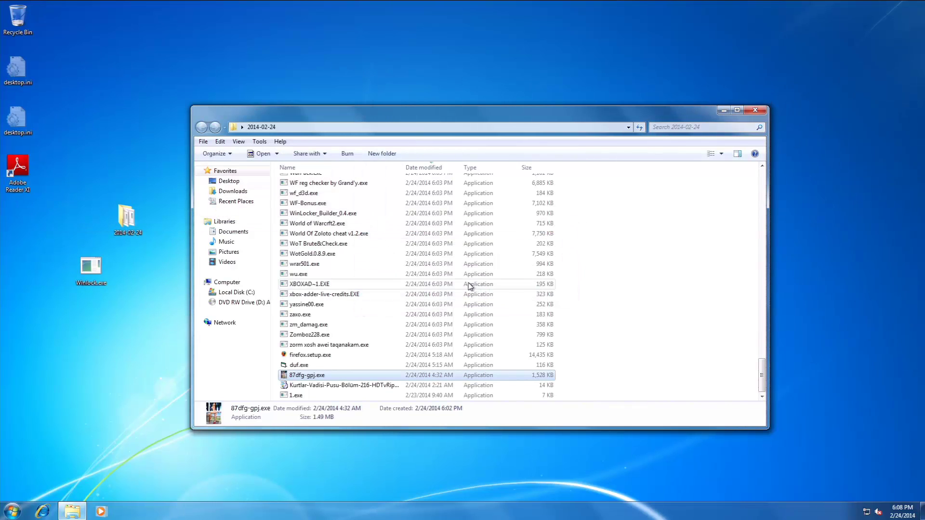